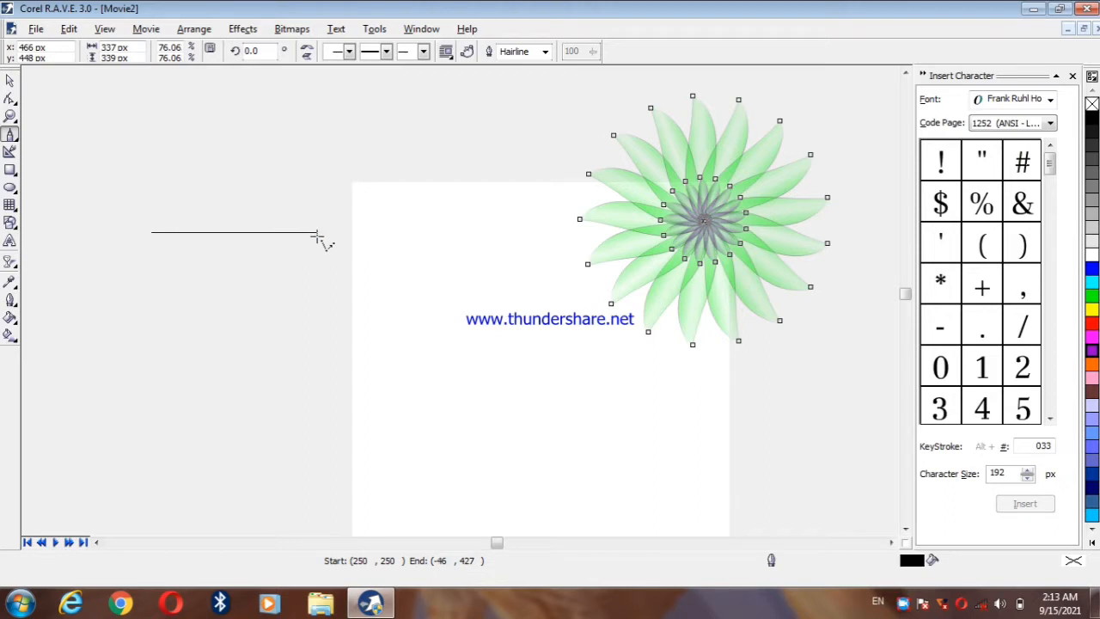
Draw a horizontal line about 219 px long that doubles back to its start, and bend one segment downward into a curve
click(153, 232)
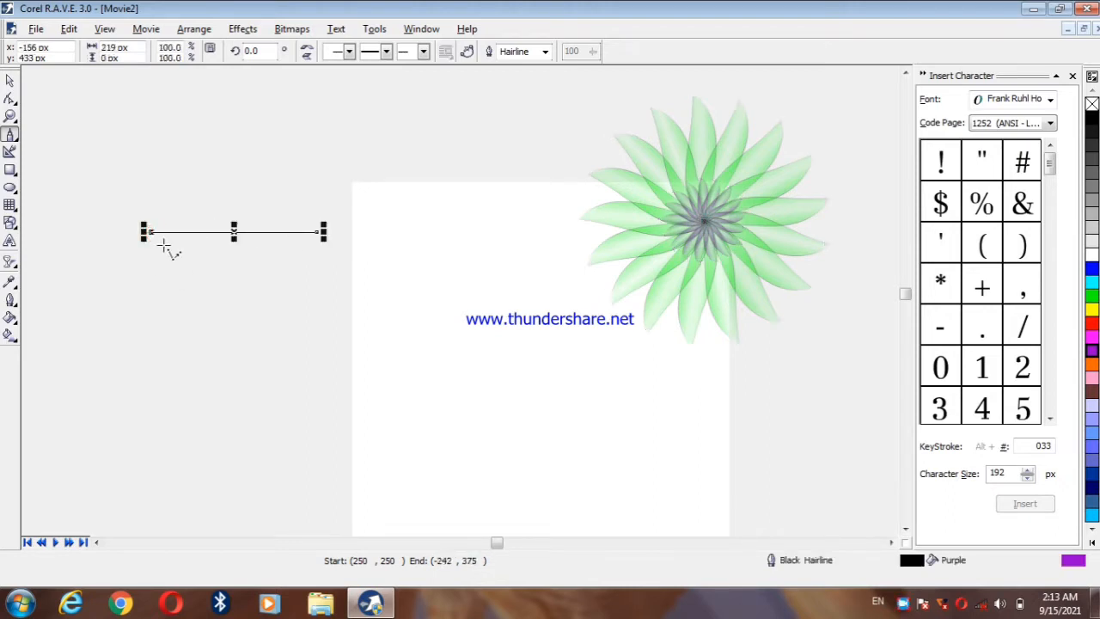
click(11, 99)
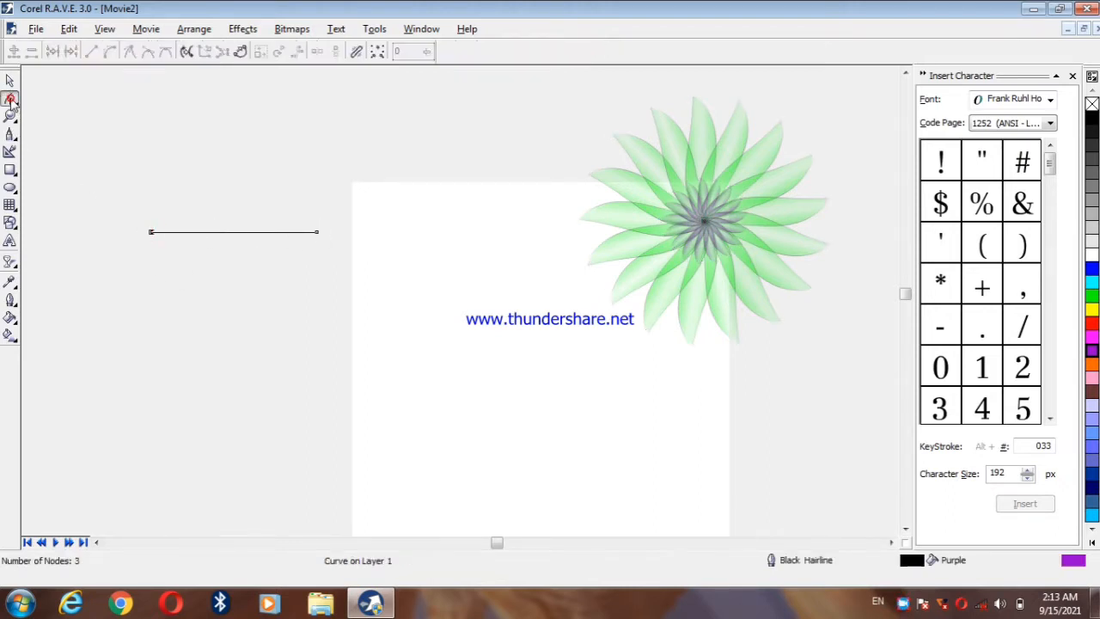
click(224, 232)
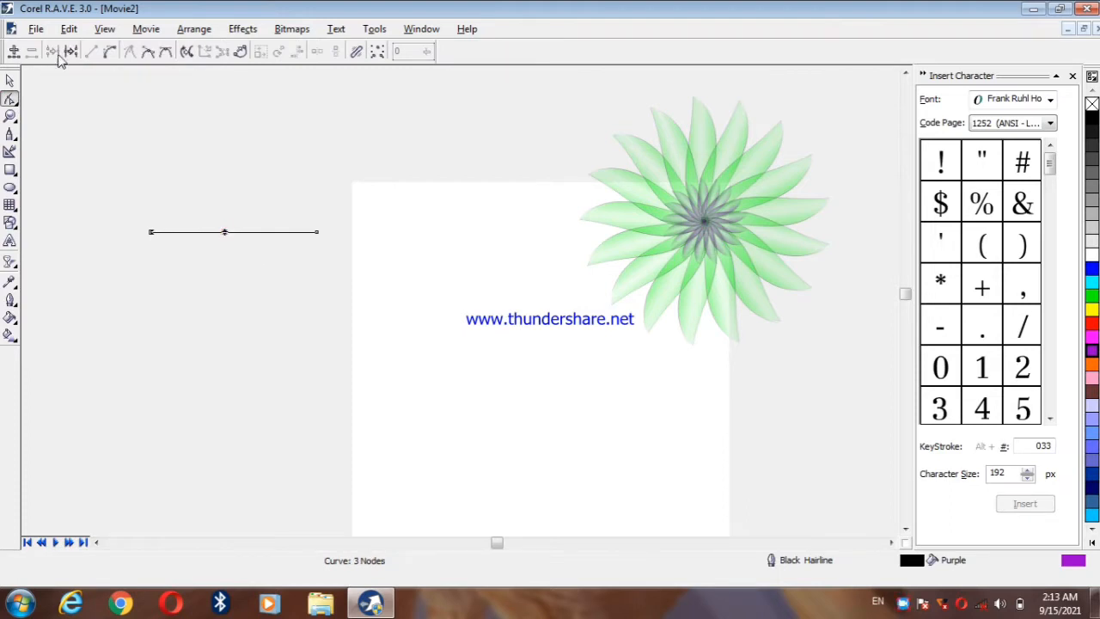
click(113, 53)
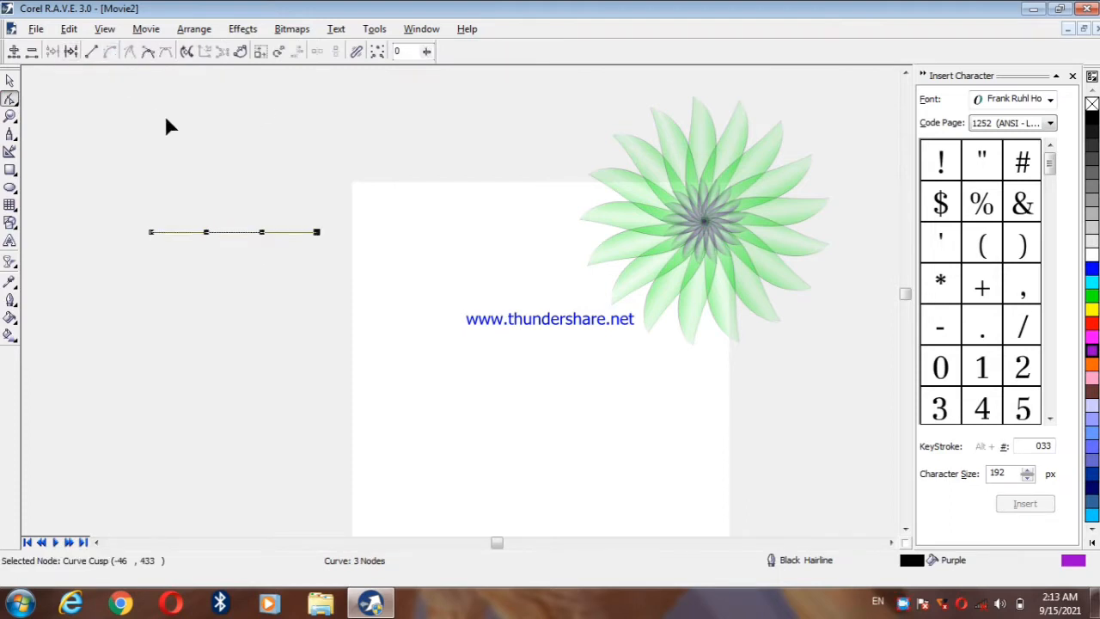
drag(235, 232, 244, 262)
Convert the remaining straight segment to a curve and bend it upward to form a symmetrical leaf outline
click(239, 233)
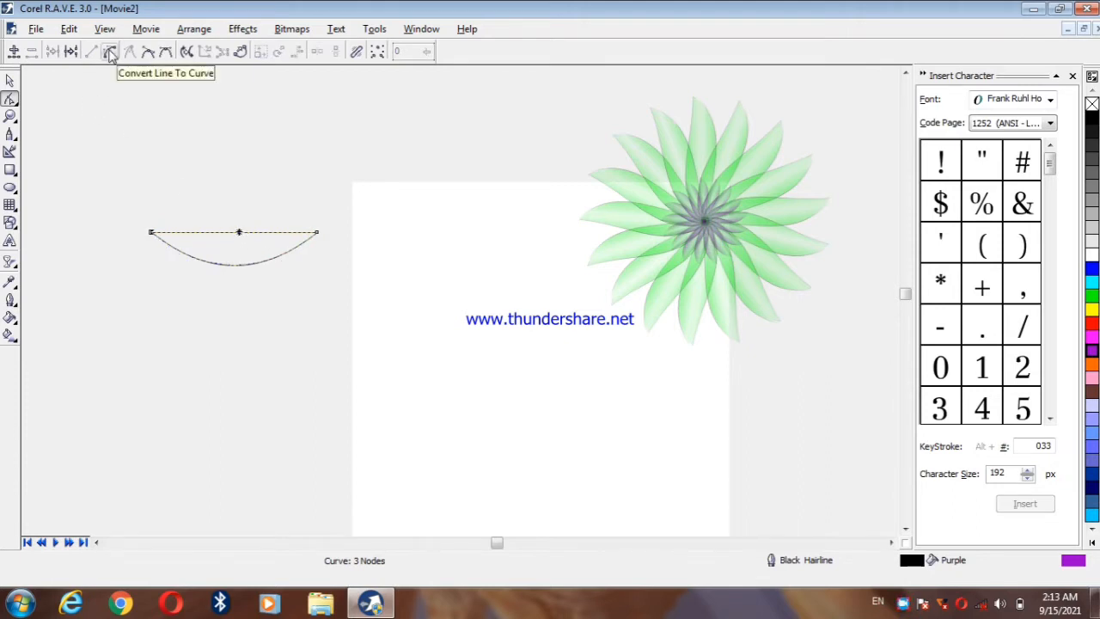
click(110, 54)
click(232, 228)
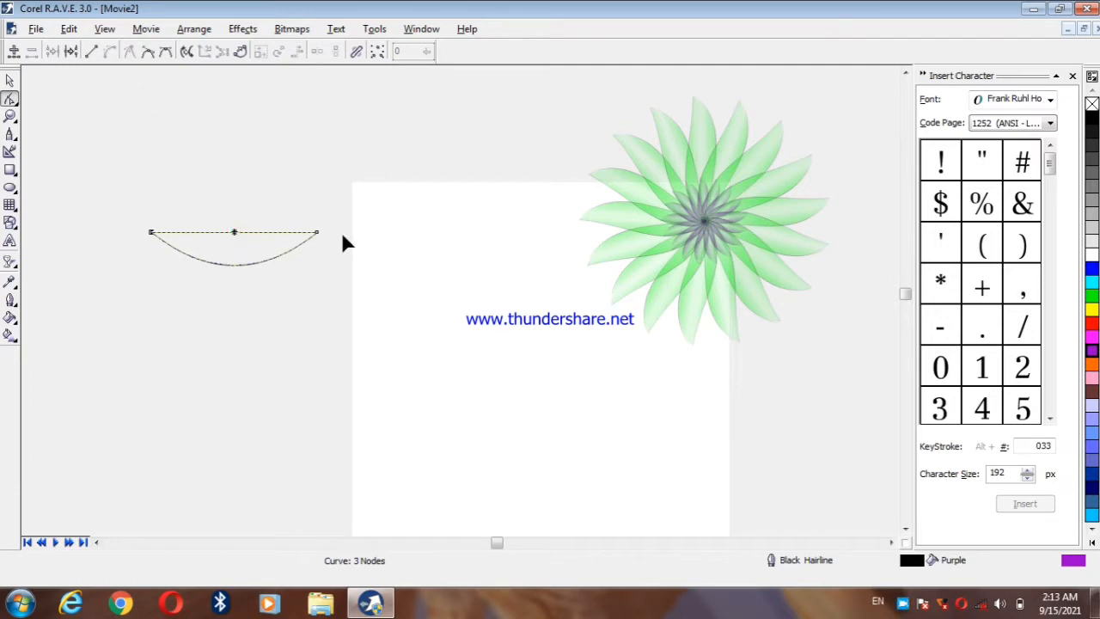
click(313, 233)
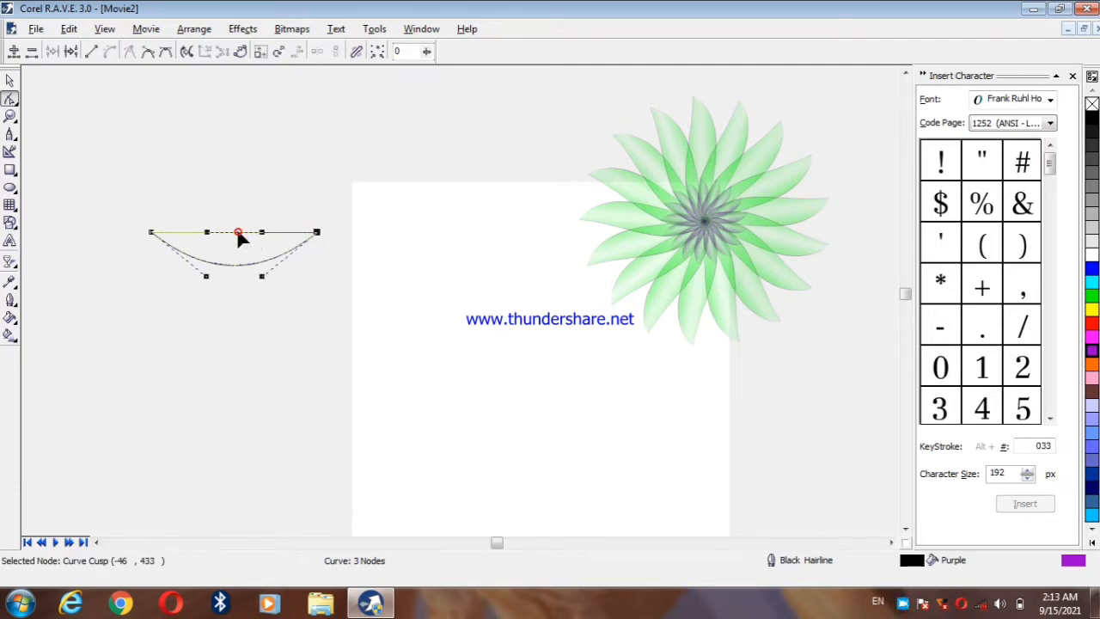
drag(238, 230, 236, 204)
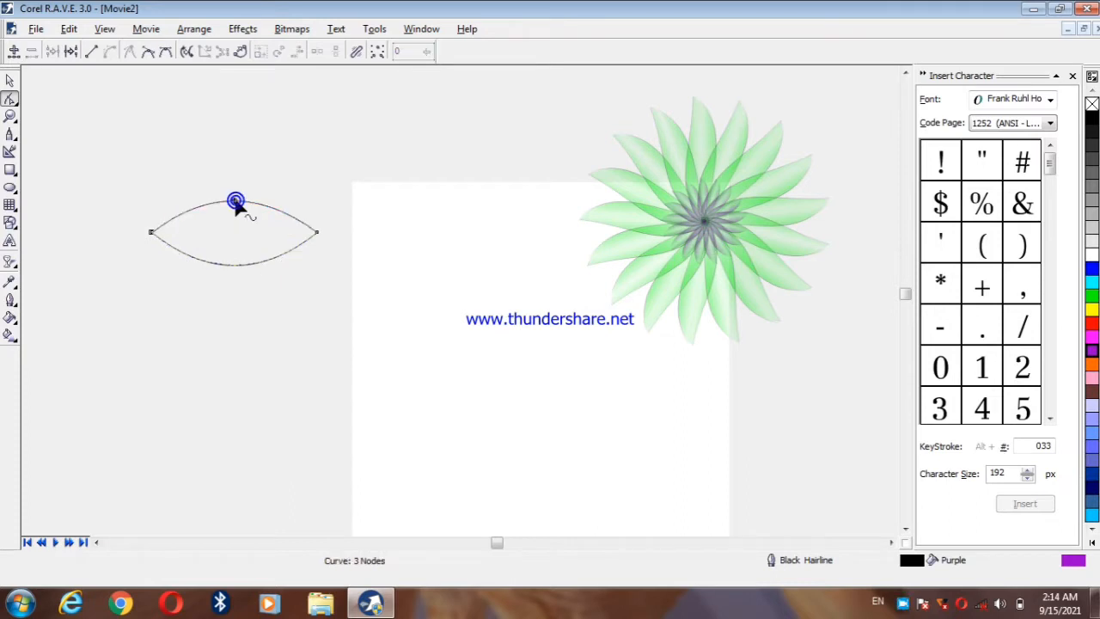
Pull one control handle of the upper curve and the opposite one of the lower curve inward for a twisted leaf shape
click(317, 230)
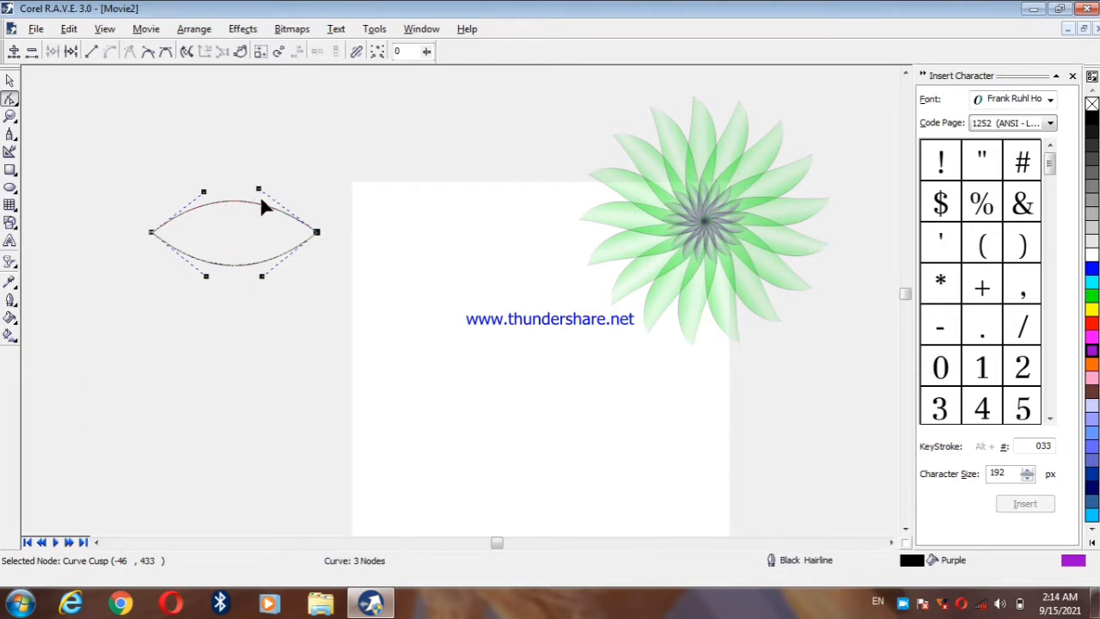
click(258, 189)
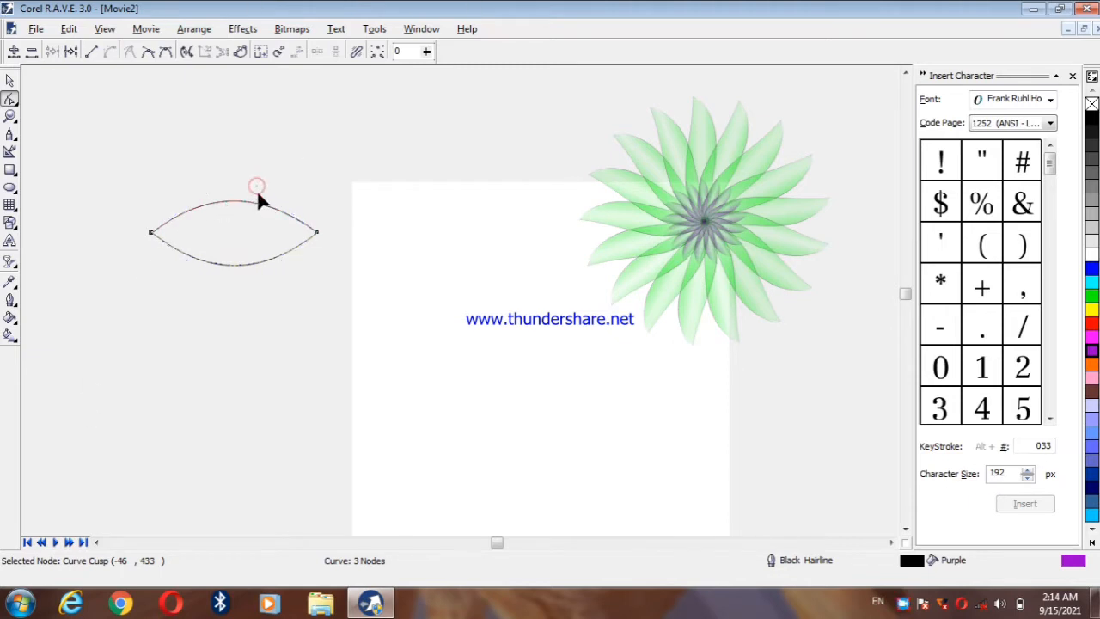
click(317, 232)
drag(260, 191, 261, 220)
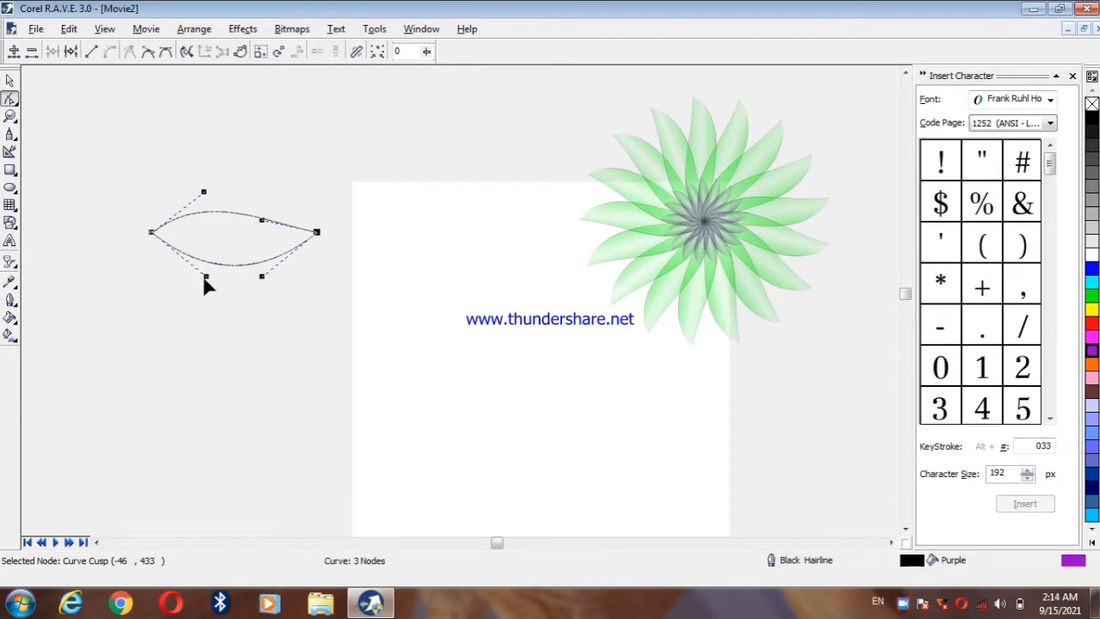
drag(207, 278, 218, 248)
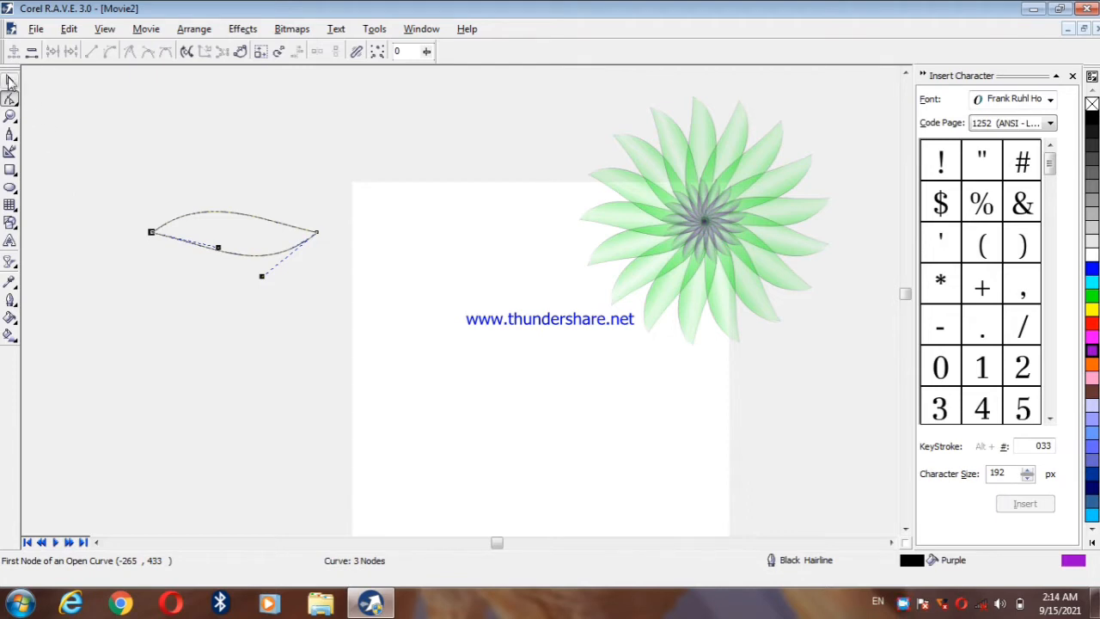
Rotate the leaf outline nearly upright to about 277 degrees and assign it a green fill
click(10, 80)
click(243, 237)
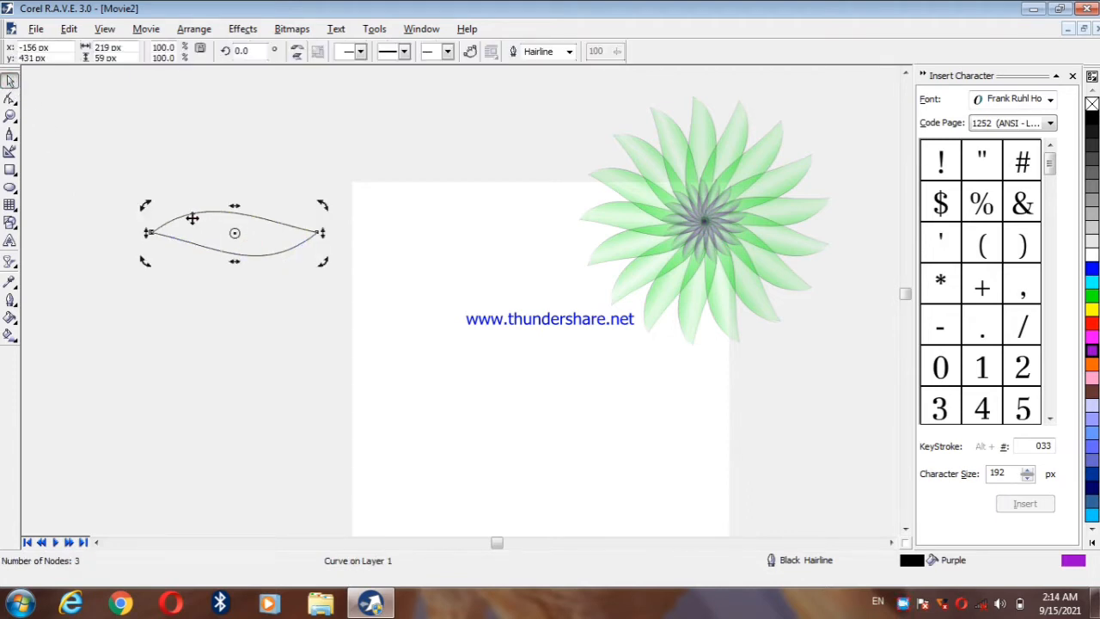
drag(144, 204, 249, 149)
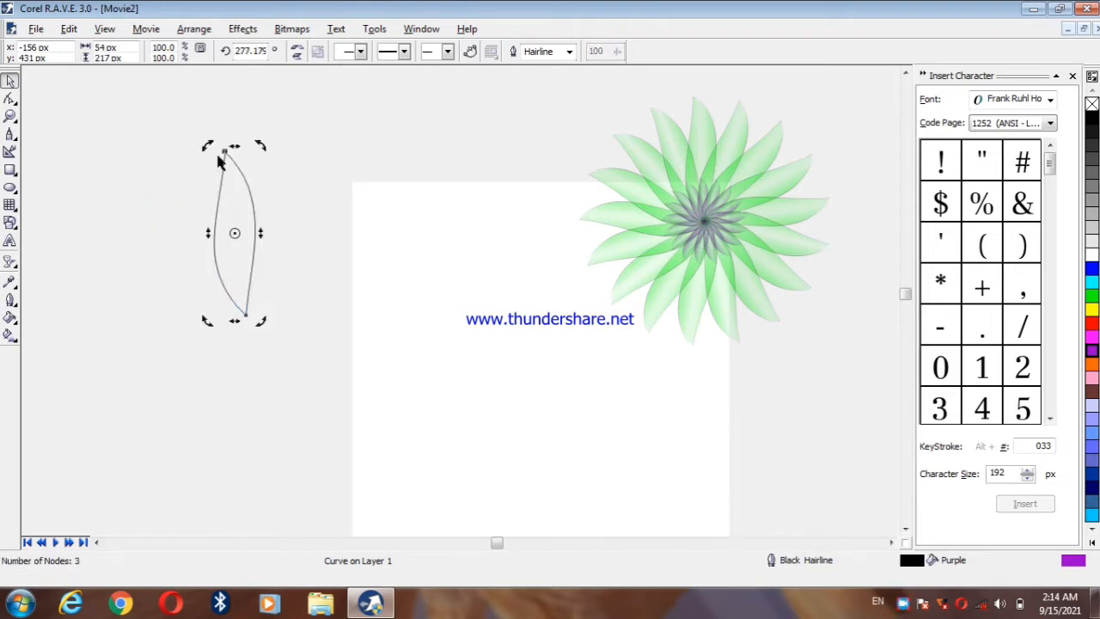
click(1092, 295)
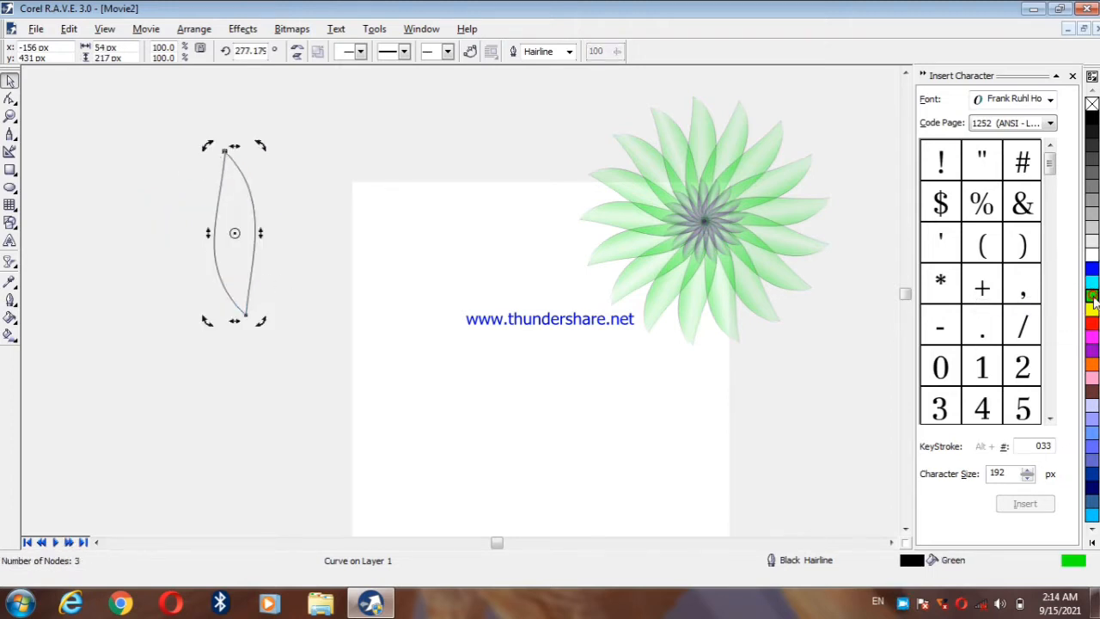
Move the leaf outline slightly down and to the right, to about x -143 px, y 416 px
click(225, 176)
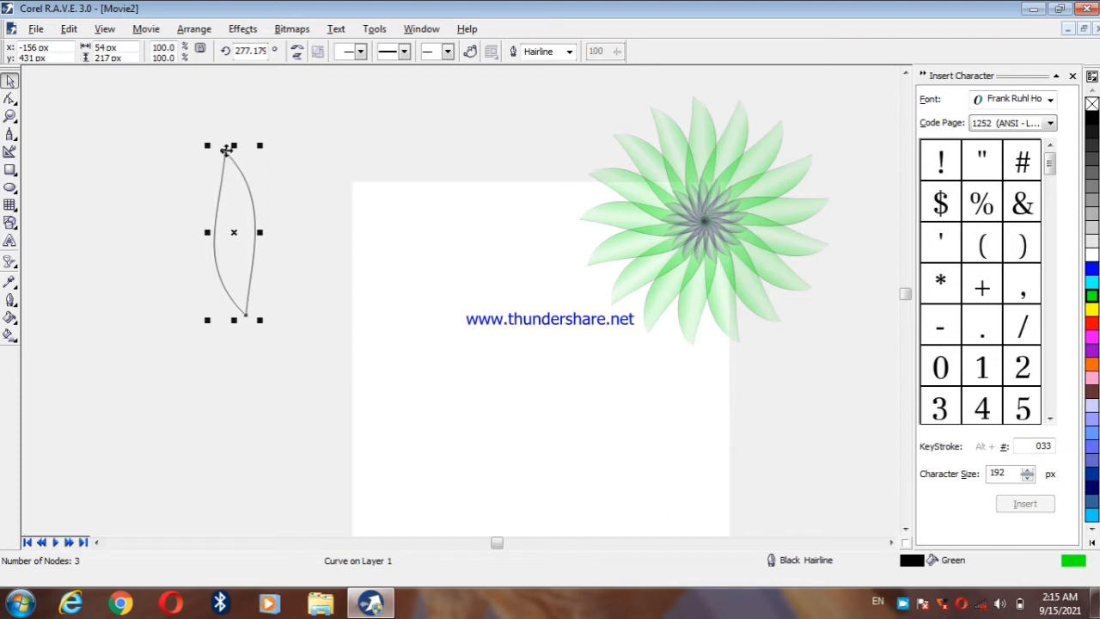
drag(223, 153, 228, 158)
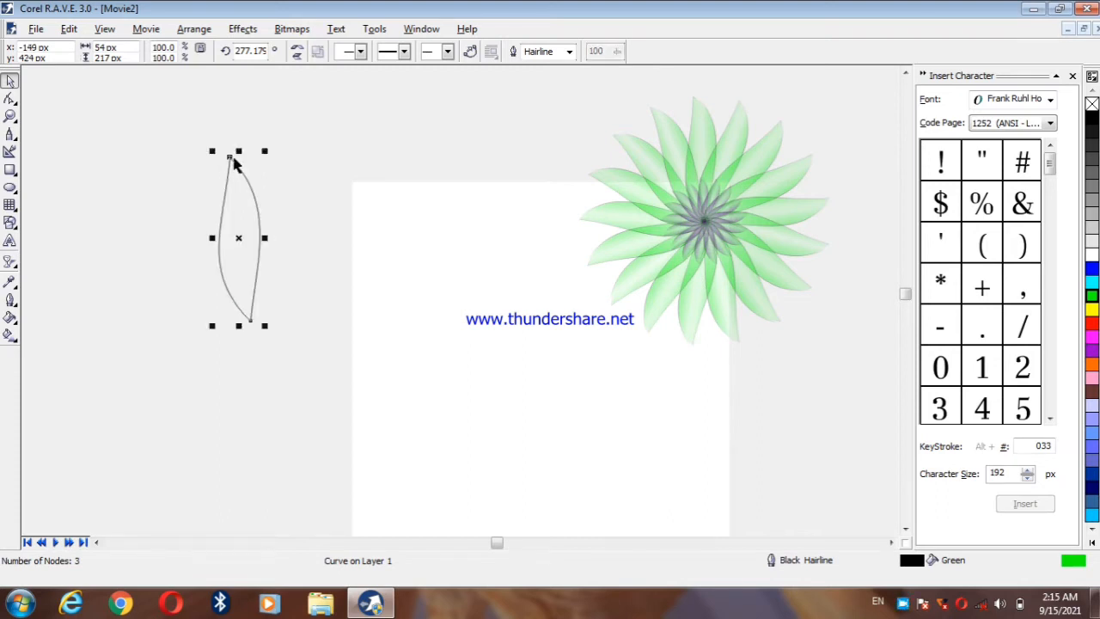
drag(230, 161, 230, 163)
mouse_move(233, 156)
mouse_down()
mouse_move(243, 171)
mouse_move(236, 163)
mouse_up()
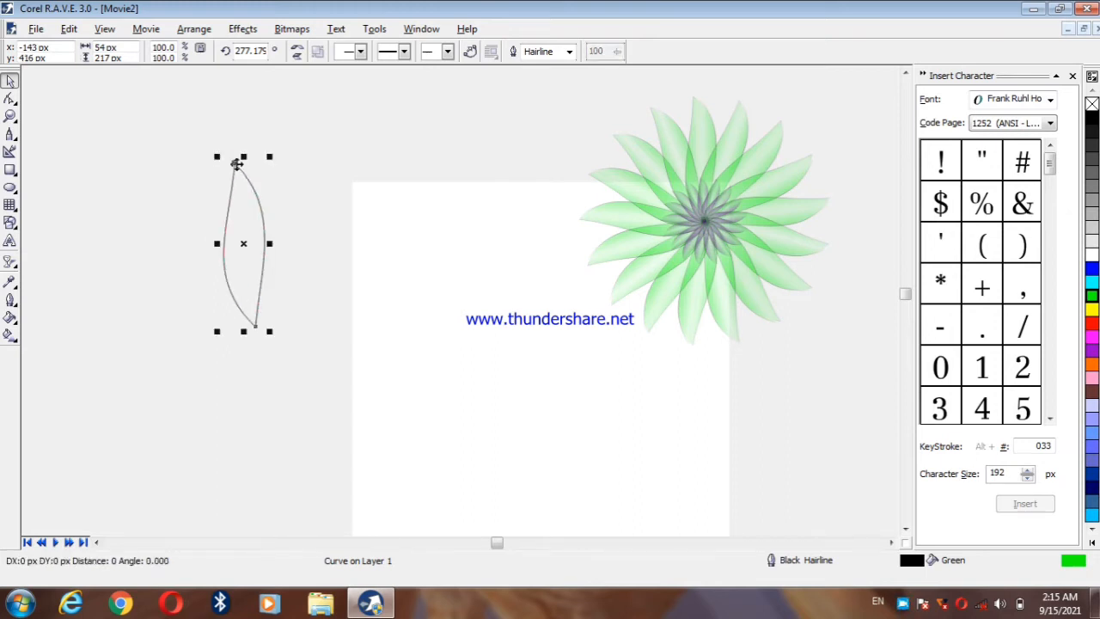
click(237, 163)
click(379, 267)
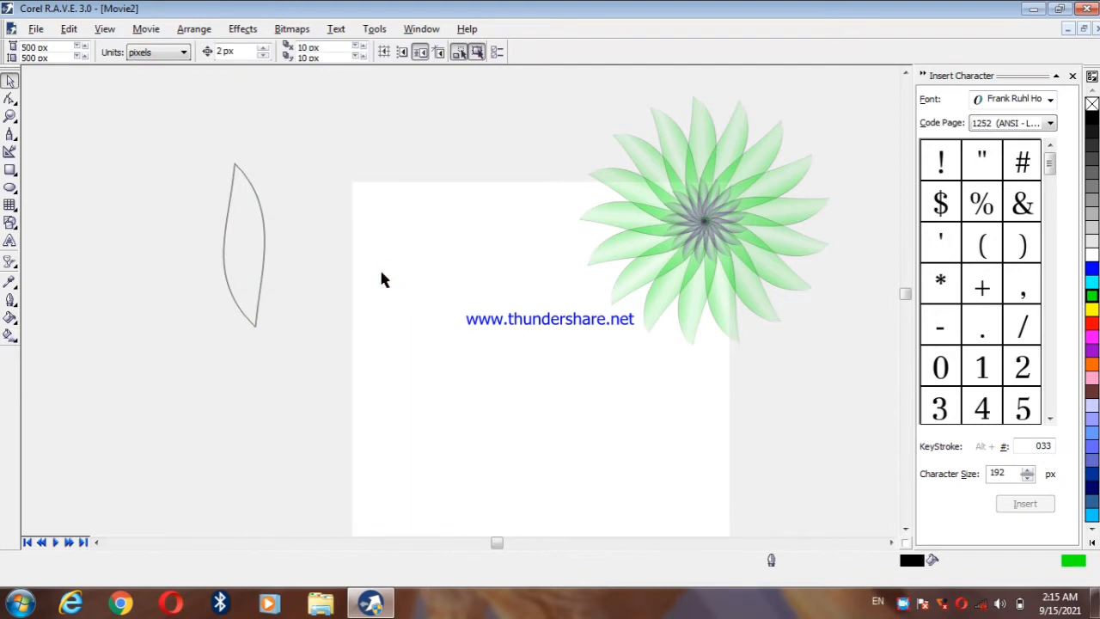
Close the leaf outline by joining its first node to the end node at the upper tip
click(260, 220)
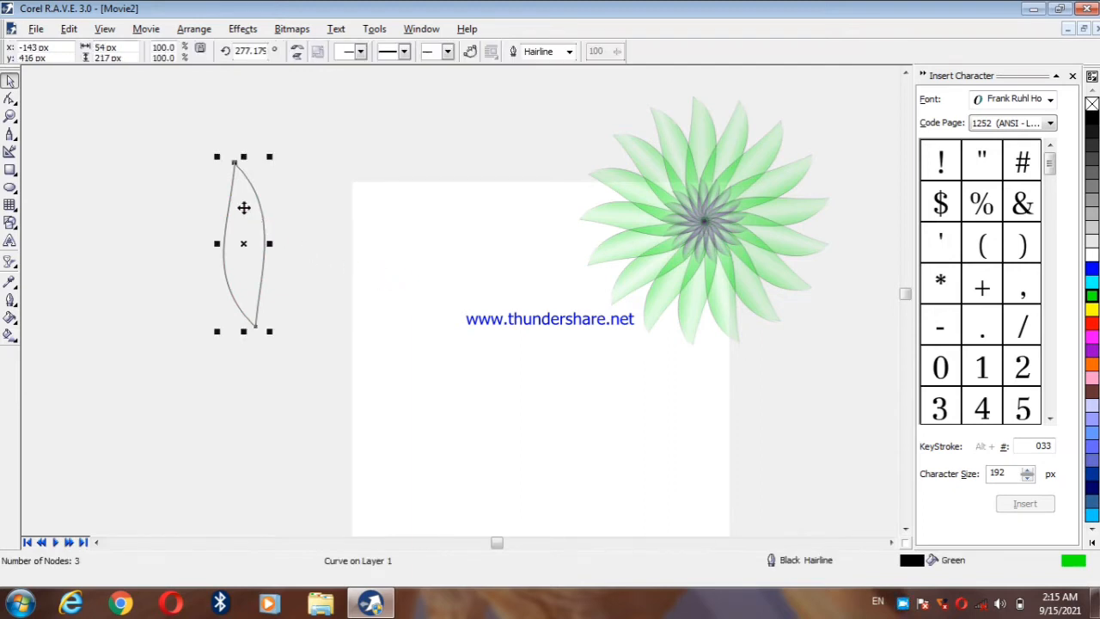
click(11, 99)
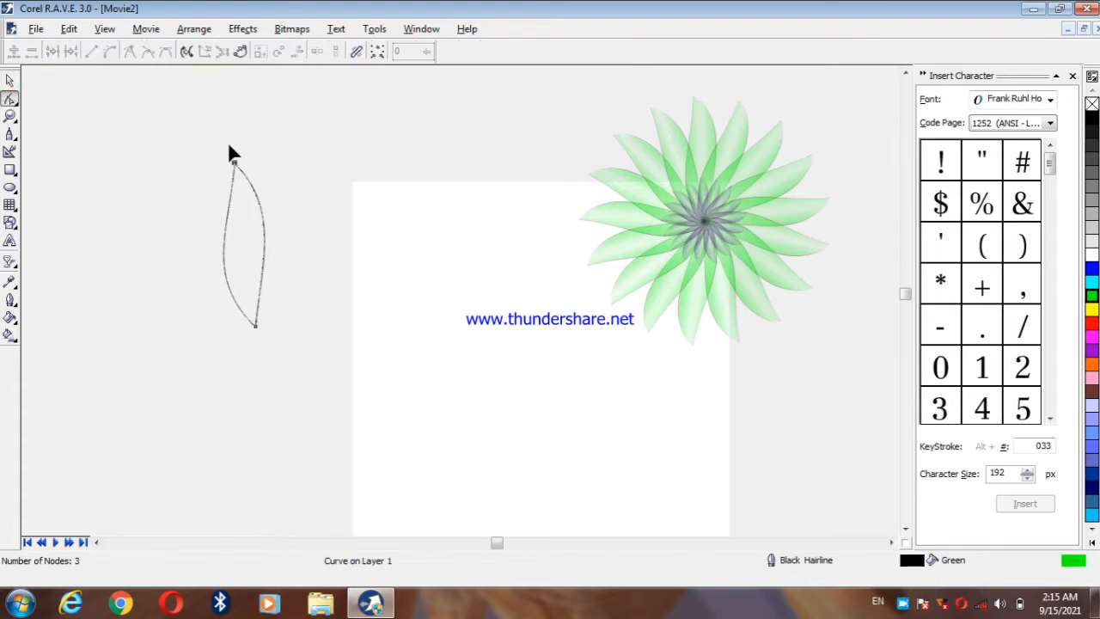
click(235, 165)
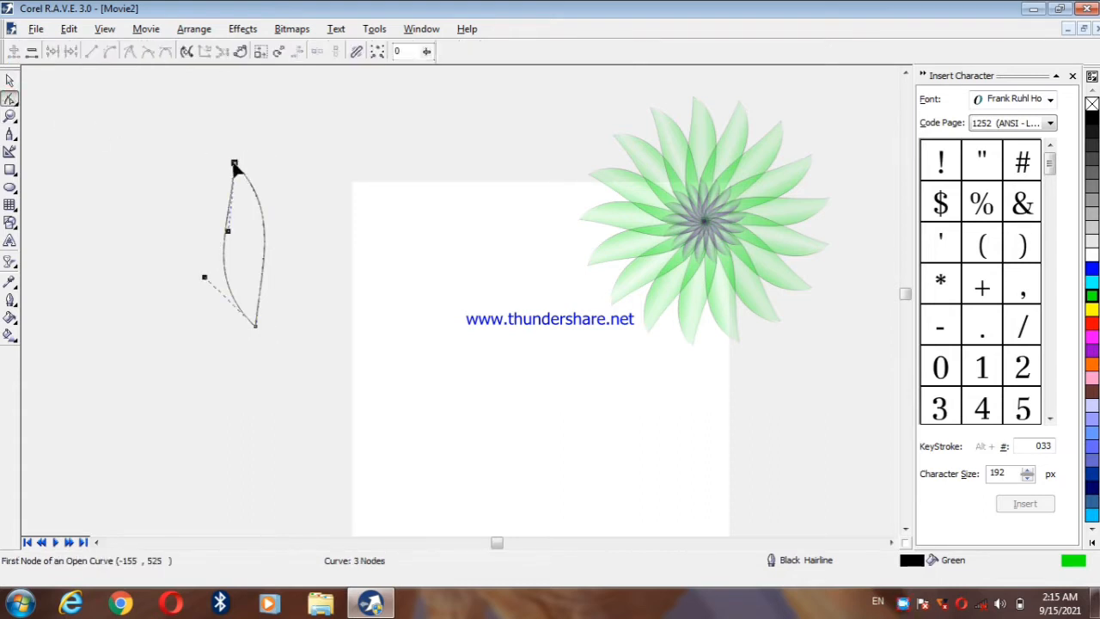
mouse_move(235, 165)
mouse_down()
mouse_move(239, 180)
mouse_move(234, 165)
mouse_up()
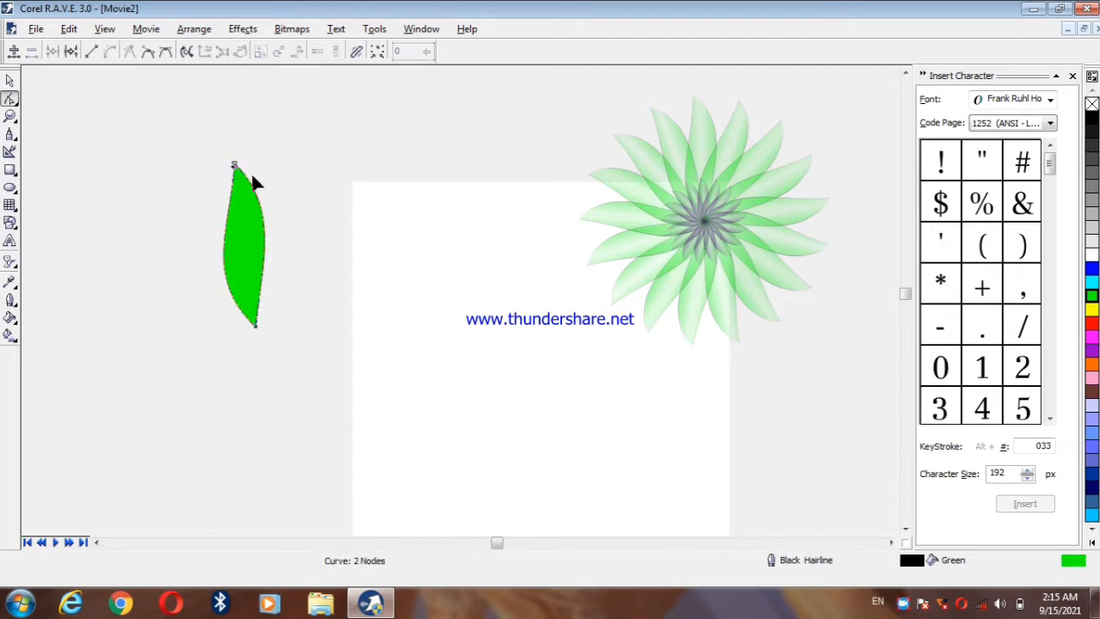
Apply a linear transparency across the green leaf, fading it out from its left edge to about its middle
click(10, 81)
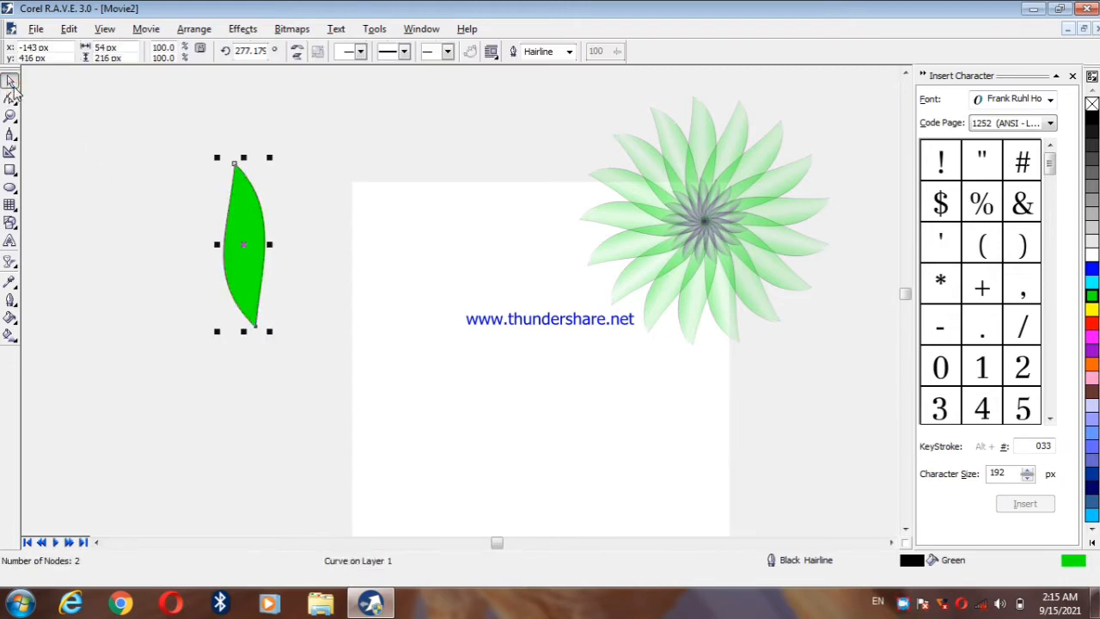
click(12, 260)
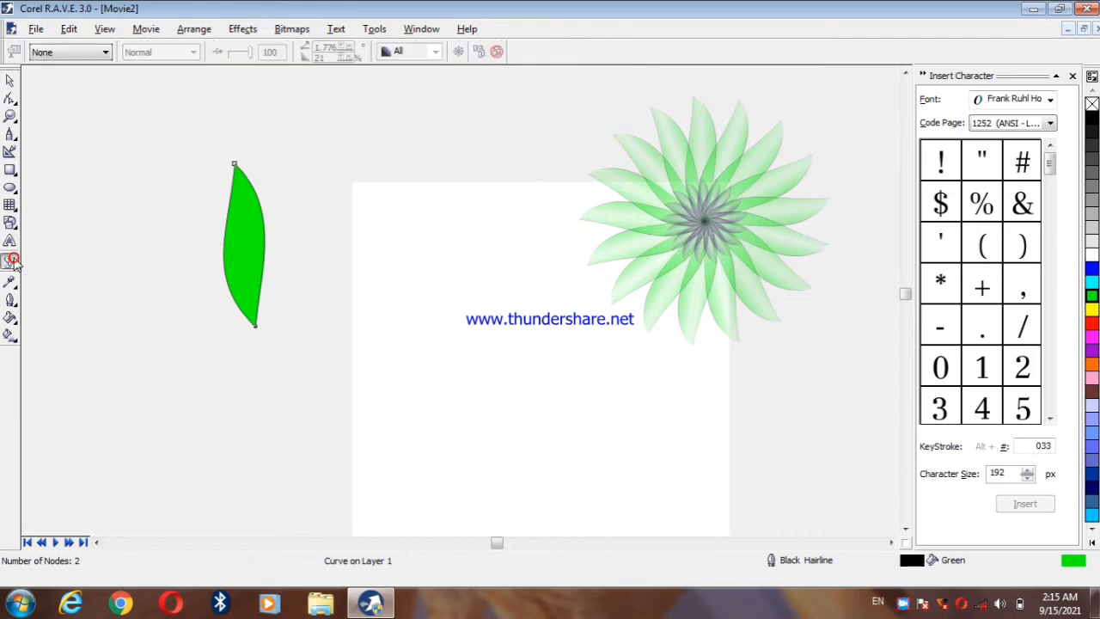
drag(172, 246, 244, 248)
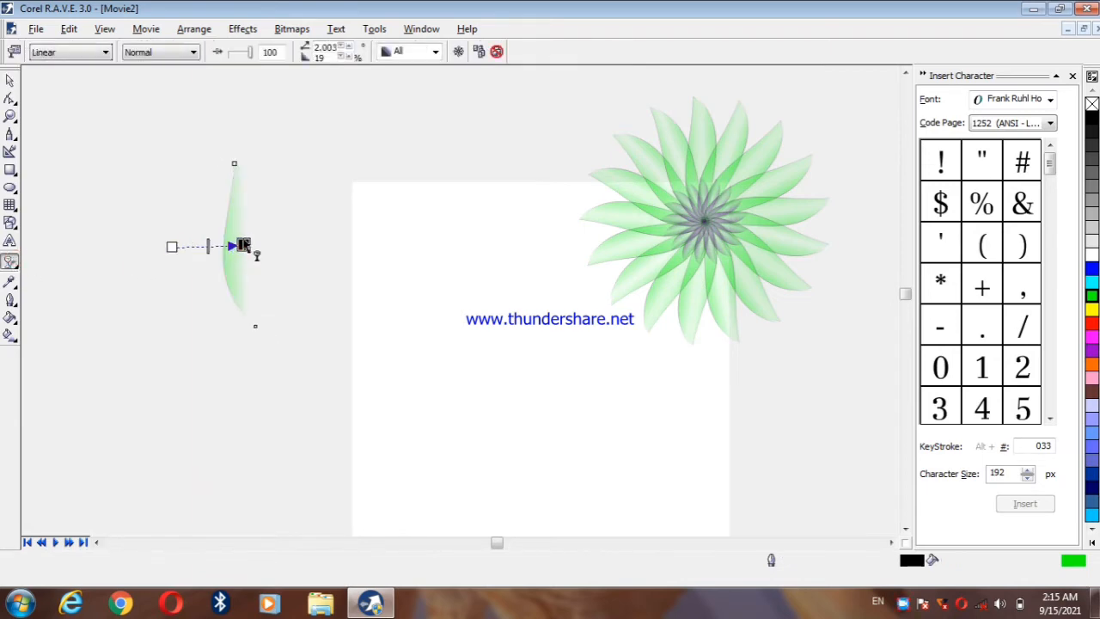
click(10, 80)
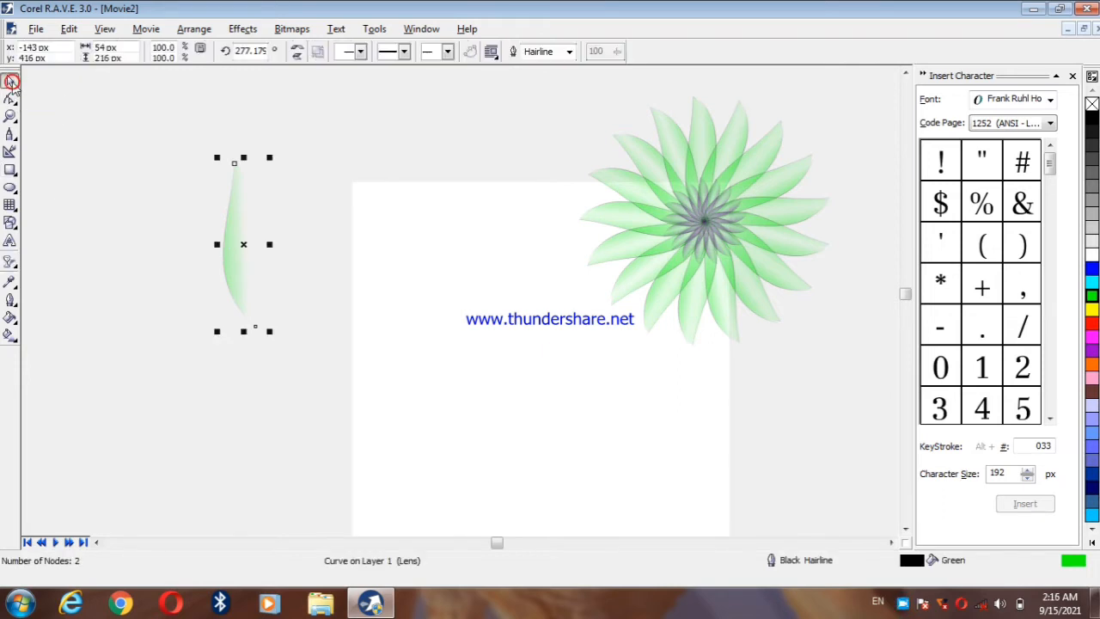
Paste a copy of the transparent leaf in place and mirror it both horizontally and vertically
right_click(246, 226)
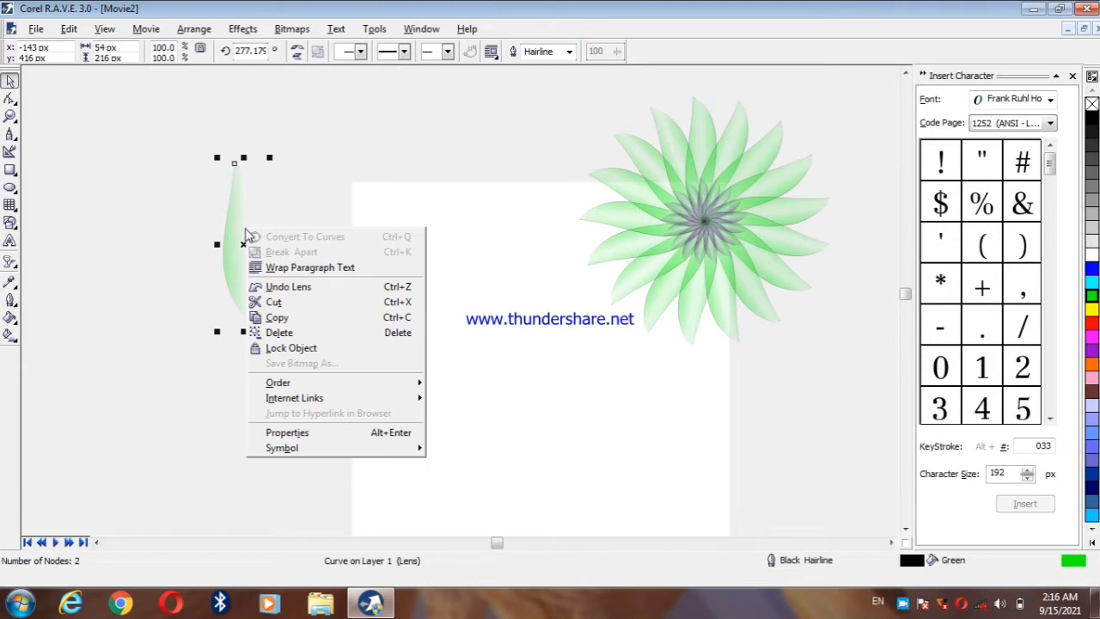
click(300, 320)
right_click(234, 241)
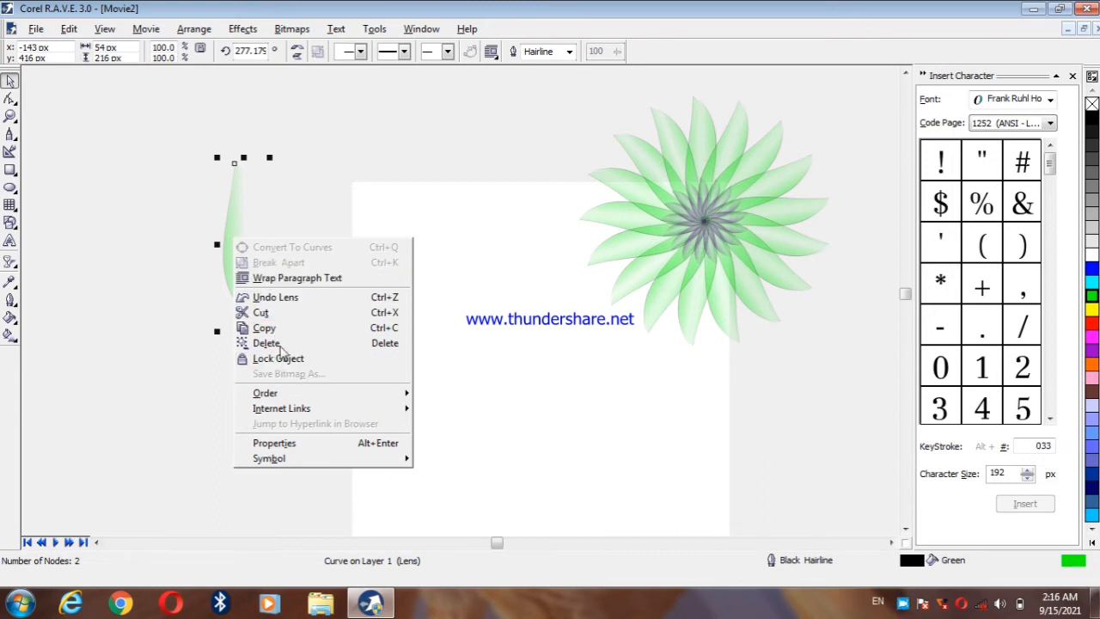
click(151, 250)
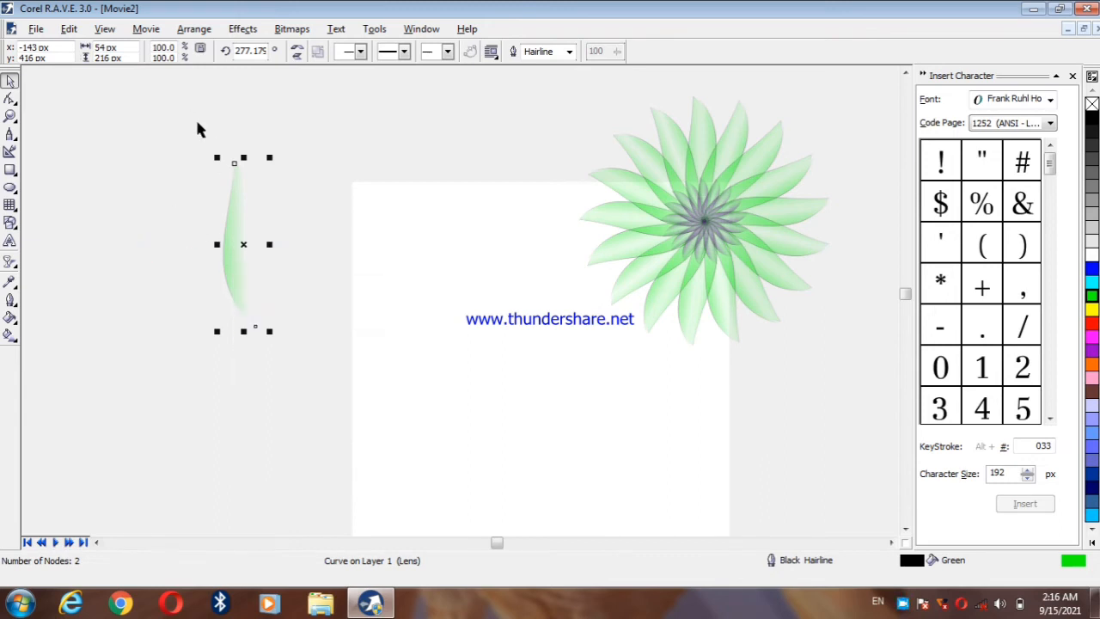
key(ctrl+v)
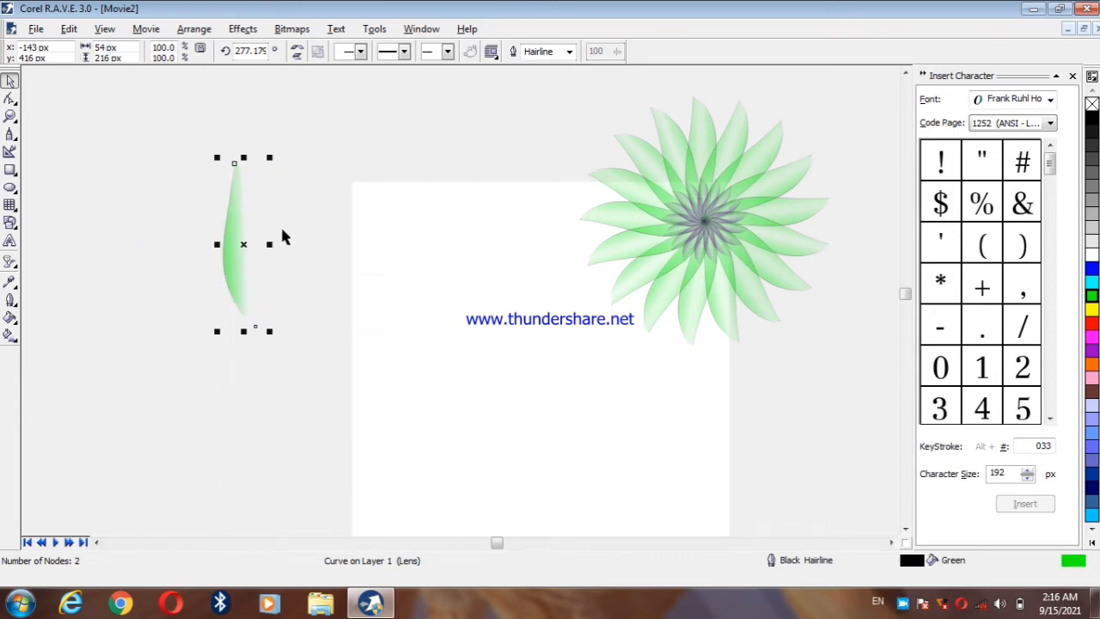
click(297, 48)
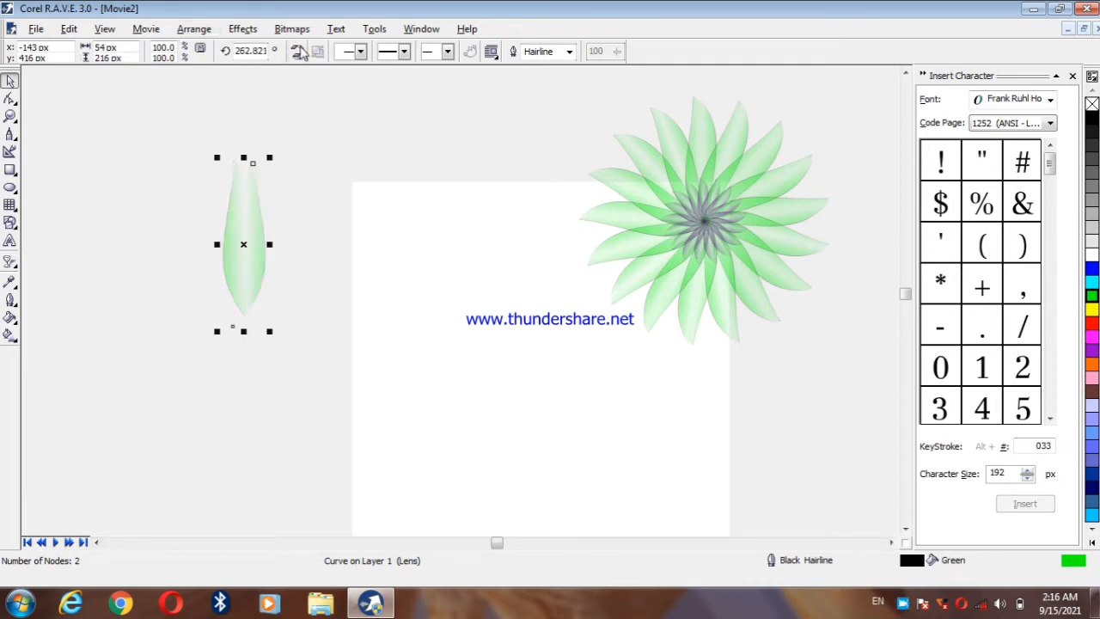
click(299, 56)
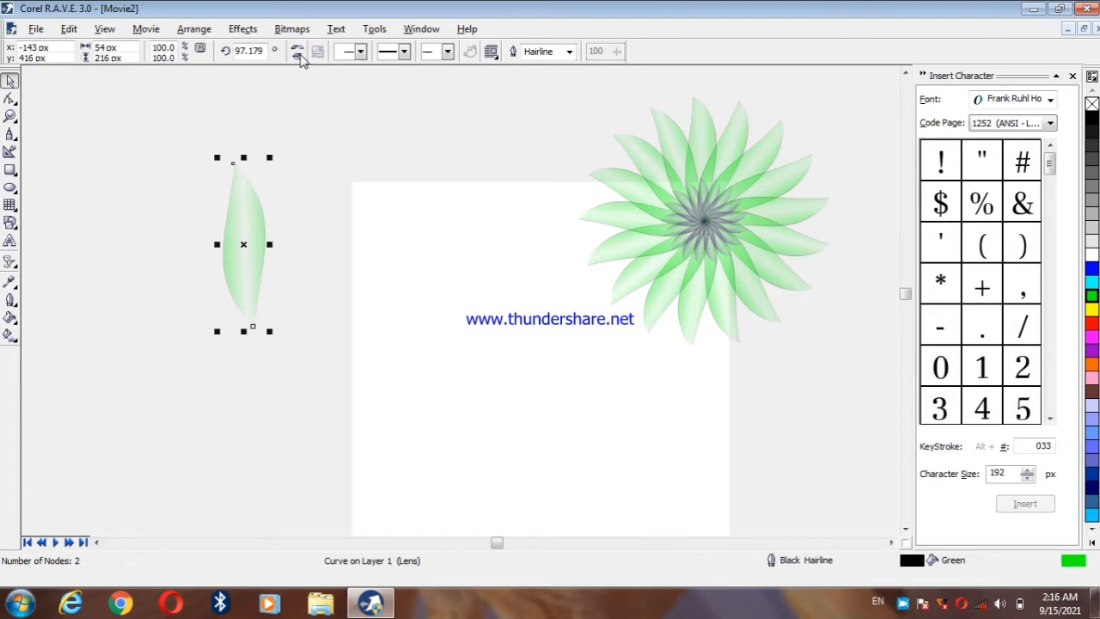
Nudge the mirrored copy slightly left and up to about x -145 px, y 420 px so both halves form one petal
key(Left)
key(Left)
key(Left)
key(Left)
key(Up)
key(Up)
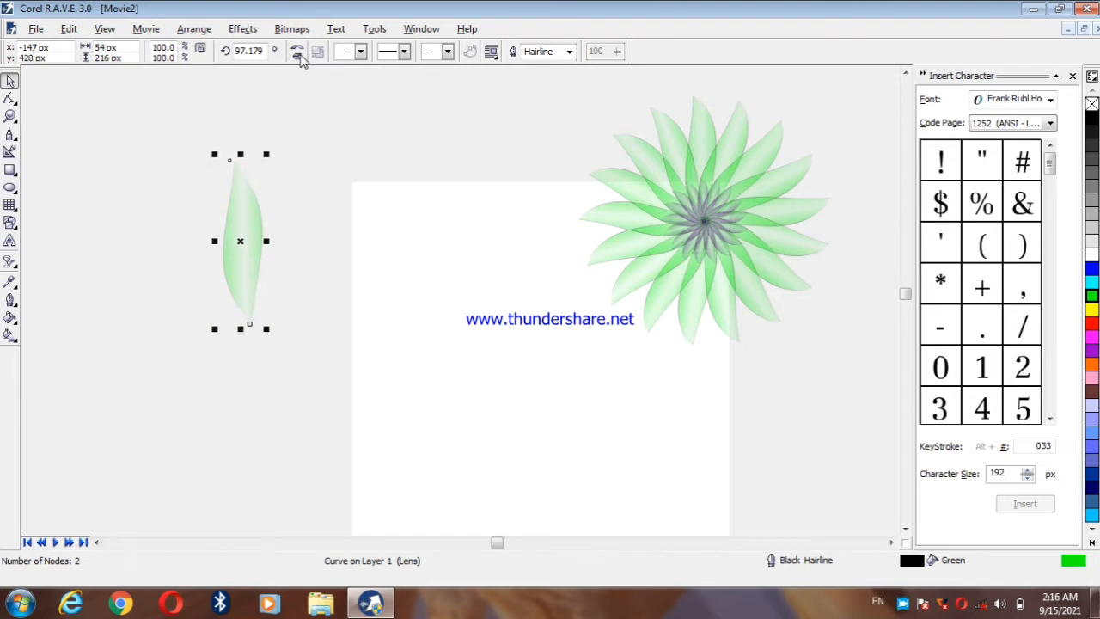
key(Right)
key(Right)
key(Right)
key(Right)
key(Right)
key(Right)
key(Left)
key(Left)
key(Left)
key(Left)
Group the two mirrored green halves into a single petal
drag(143, 98, 370, 367)
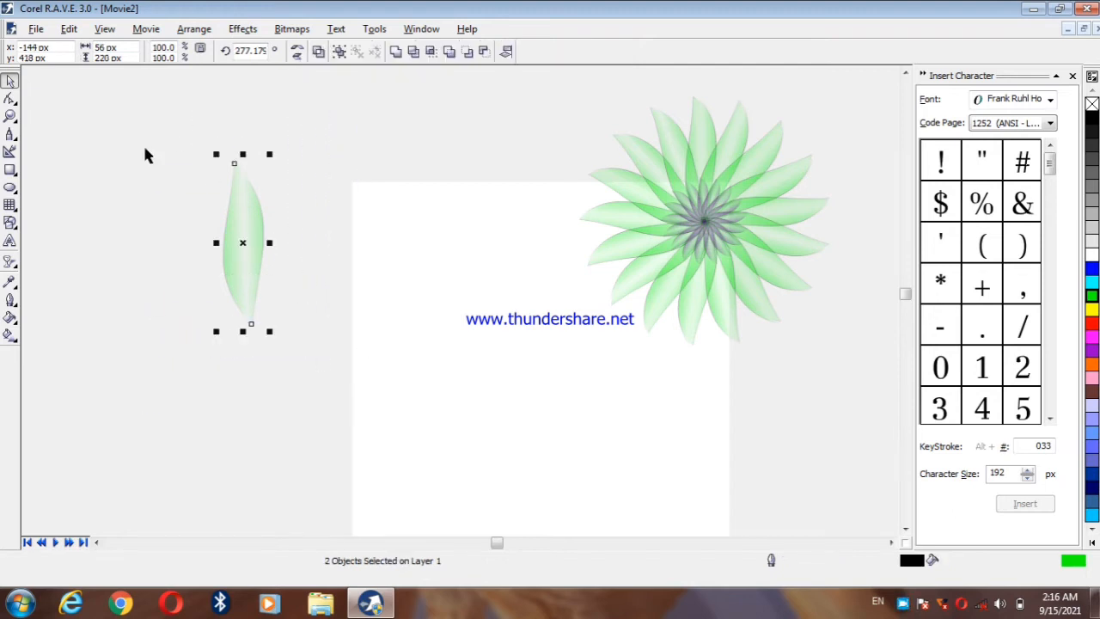
right_click(247, 218)
click(271, 248)
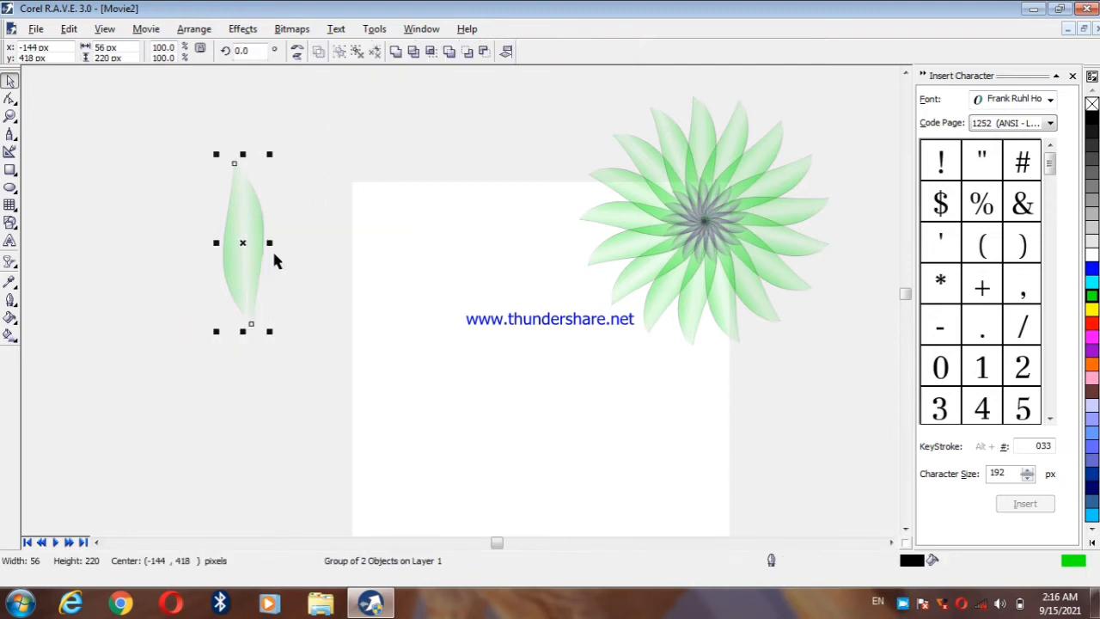
Move the grouped petal right and slightly down to about x -83 px, y 405 px and fill it red
drag(242, 270, 290, 279)
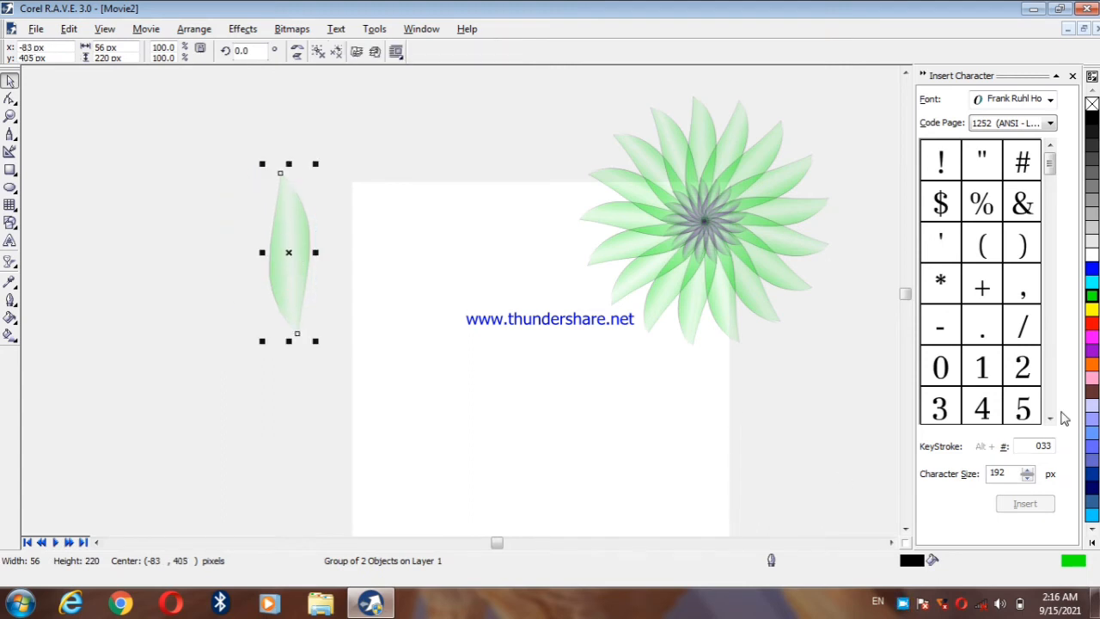
click(1092, 323)
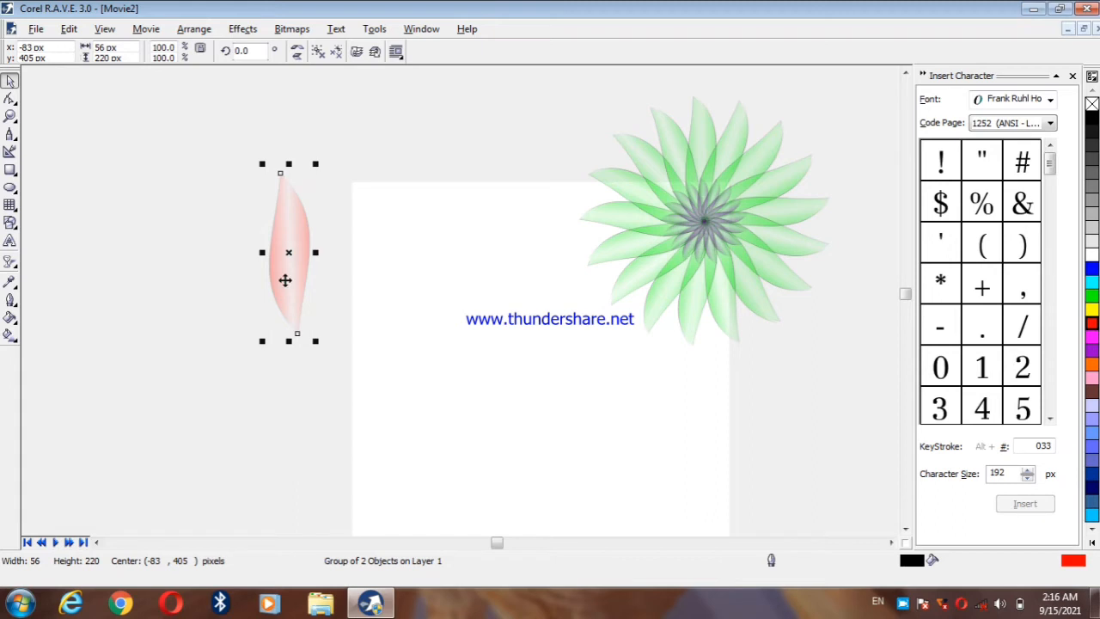
Set the red petal's rotation centre at its lower tip and create a copy rotated about 22° clockwise around it
click(289, 255)
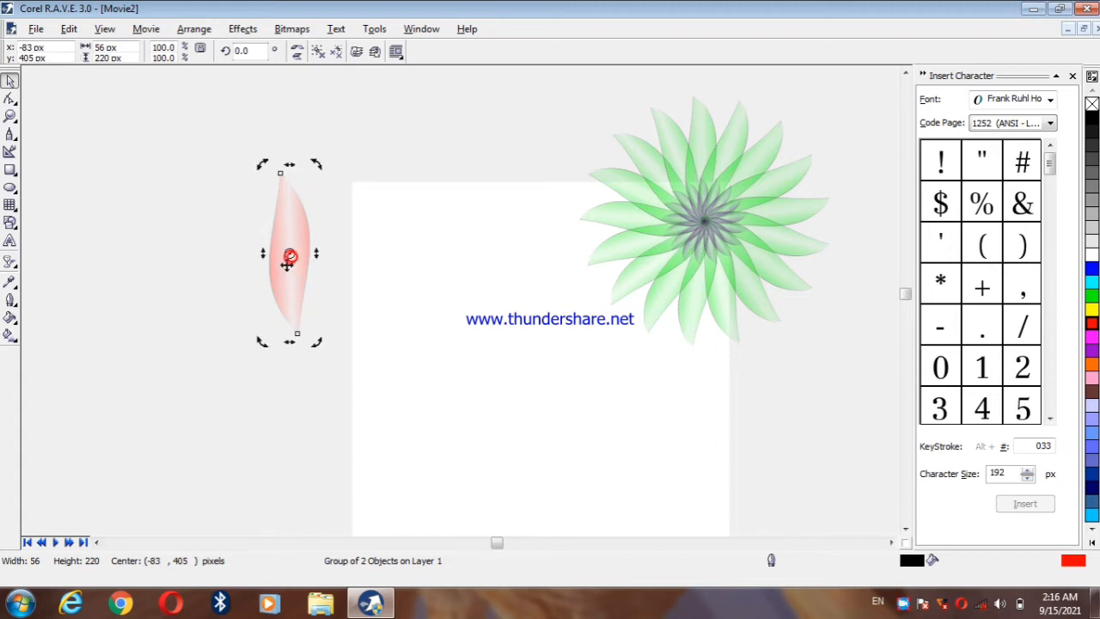
drag(289, 252, 296, 333)
drag(318, 165, 375, 197)
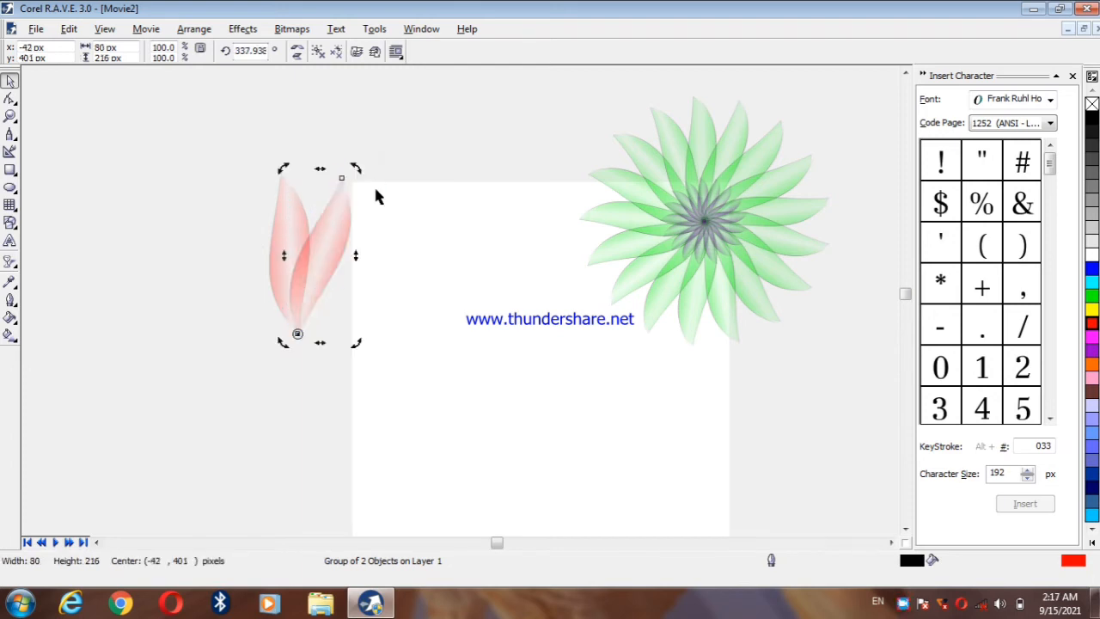
Repeat the rotated duplication around the shared tip until 16 petals form a full ring, undoing any surplus copy
key(ctrl+r)
key(ctrl+r)
key(ctrl+r)
key(ctrl+r)
key(ctrl+r)
key(ctrl+r)
key(ctrl+r)
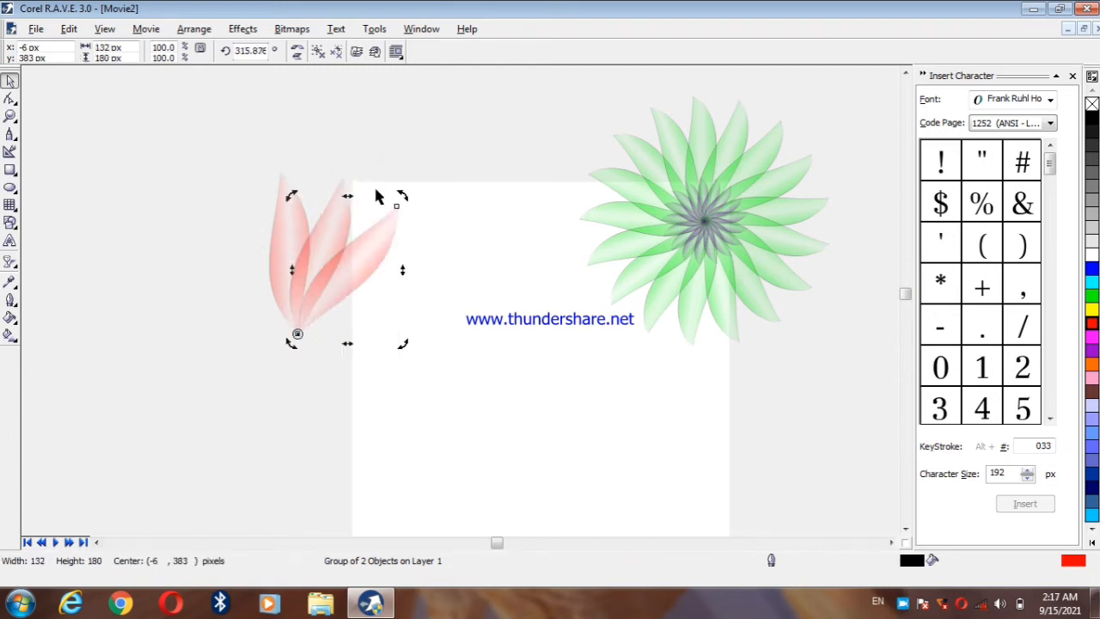
key(ctrl+r)
key(ctrl+r)
key(ctrl+r)
key(ctrl+r)
key(ctrl+r)
key(ctrl+r)
key(ctrl+r)
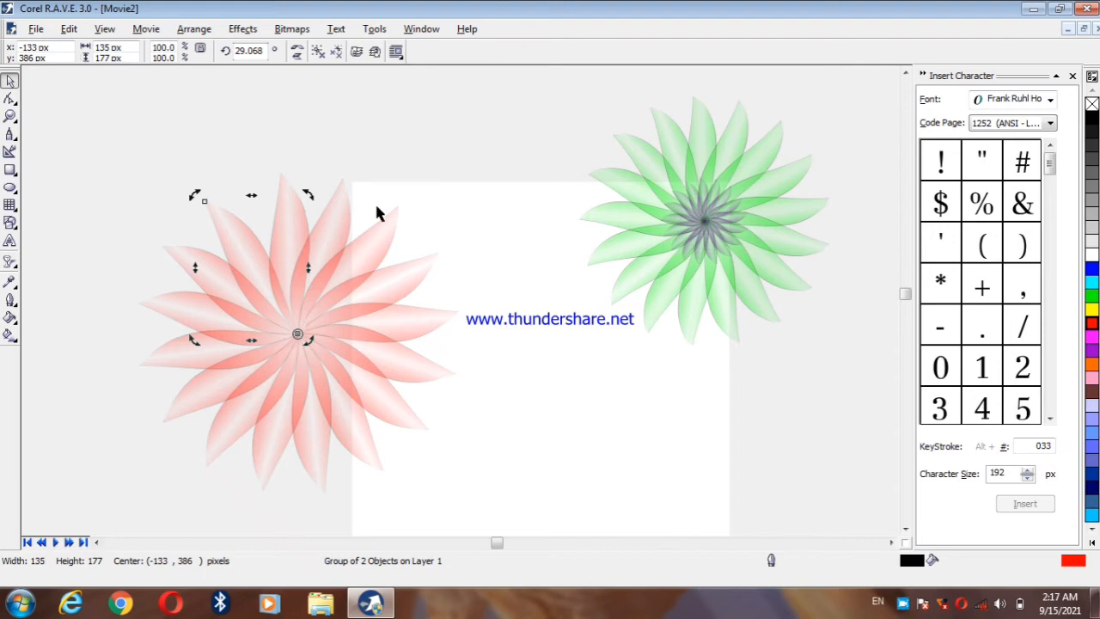
key(ctrl+r)
key(ctrl+z)
click(439, 184)
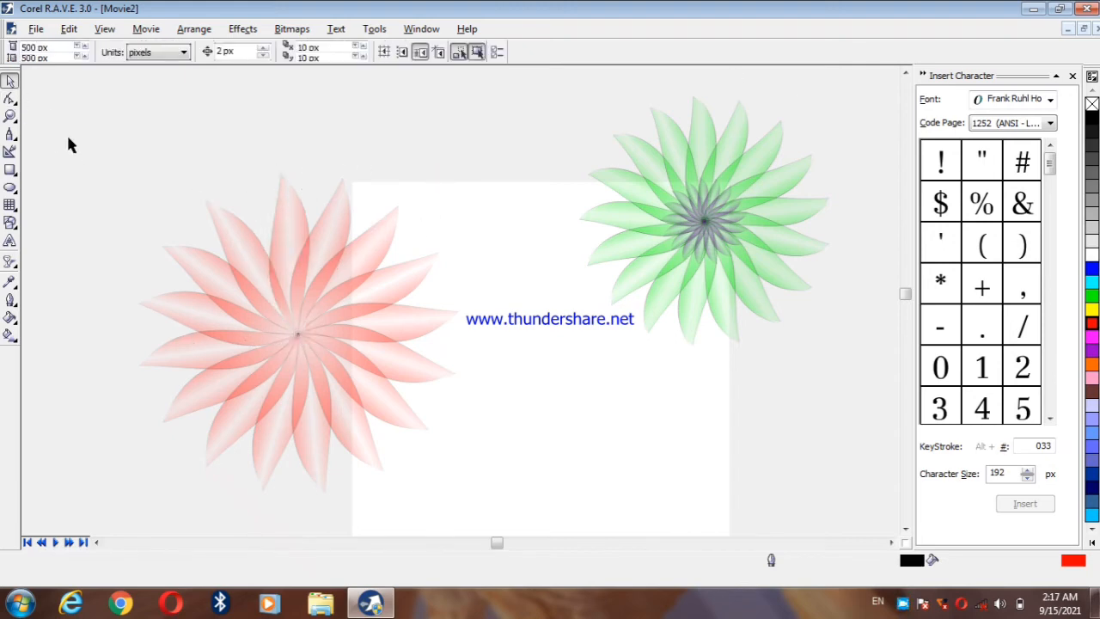
Select all 16 red petals and group them into one flower
mouse_move(69, 144)
mouse_down()
mouse_move(412, 498)
mouse_move(516, 507)
mouse_up()
drag(76, 98, 478, 524)
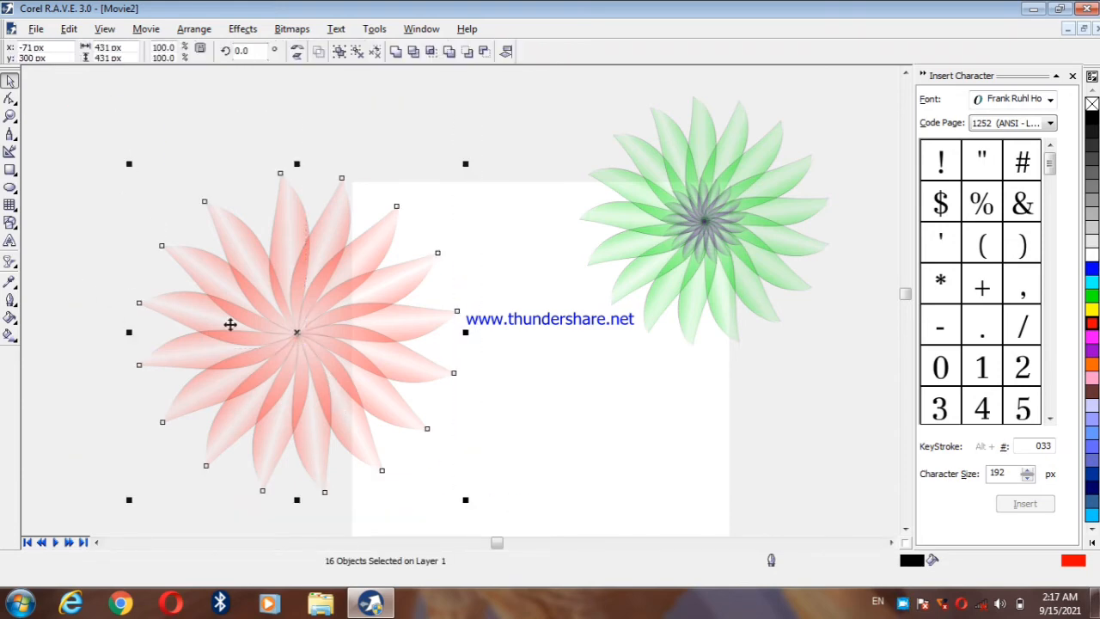
right_click(314, 343)
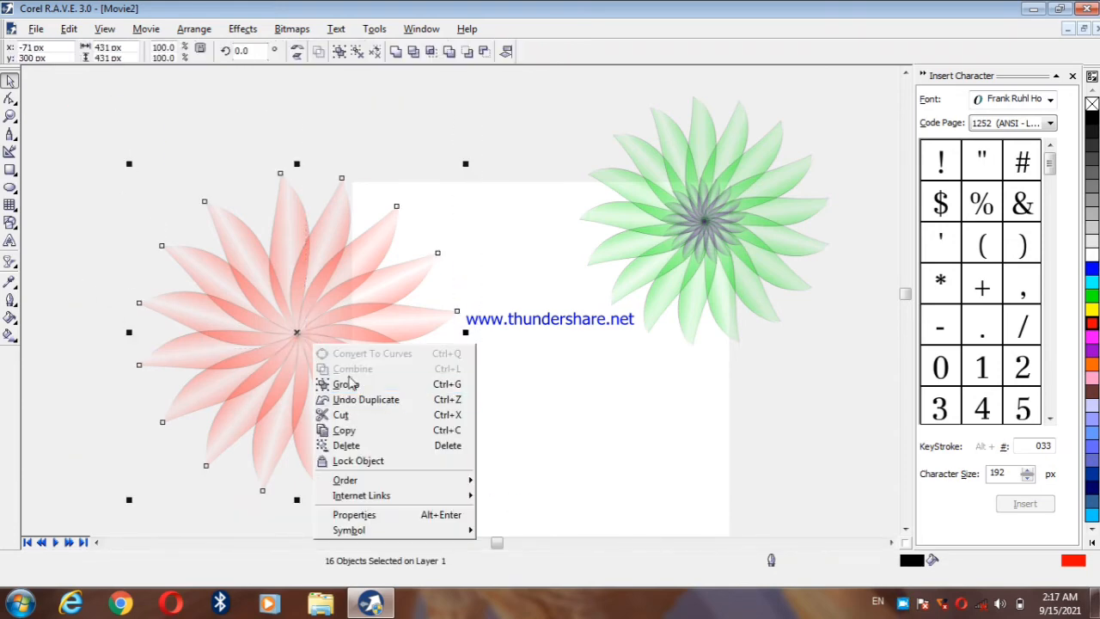
click(361, 385)
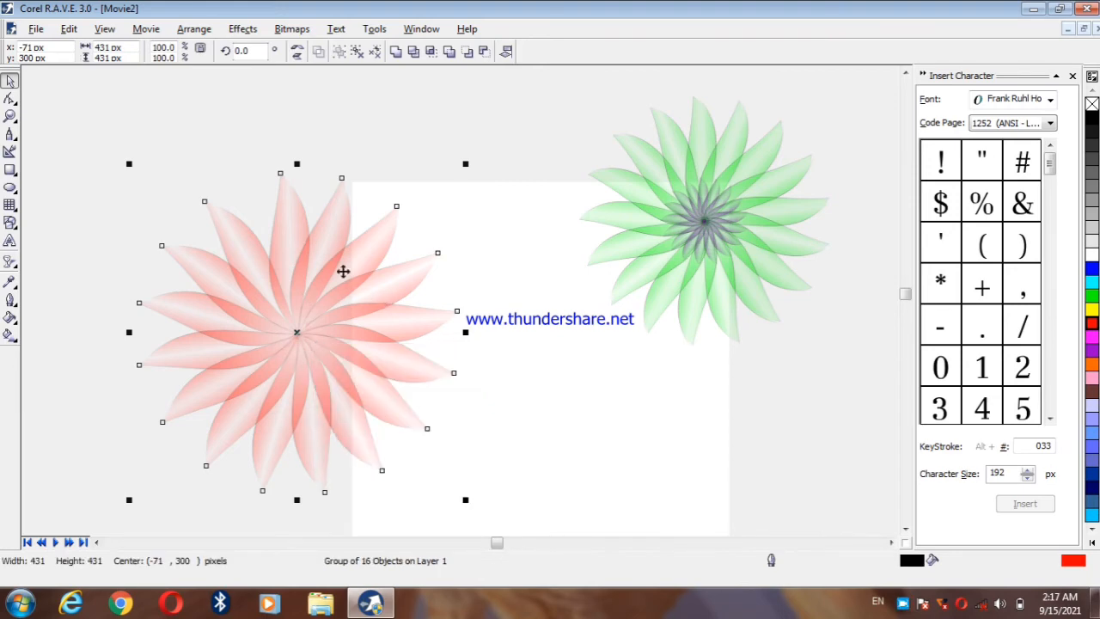
drag(464, 161, 376, 232)
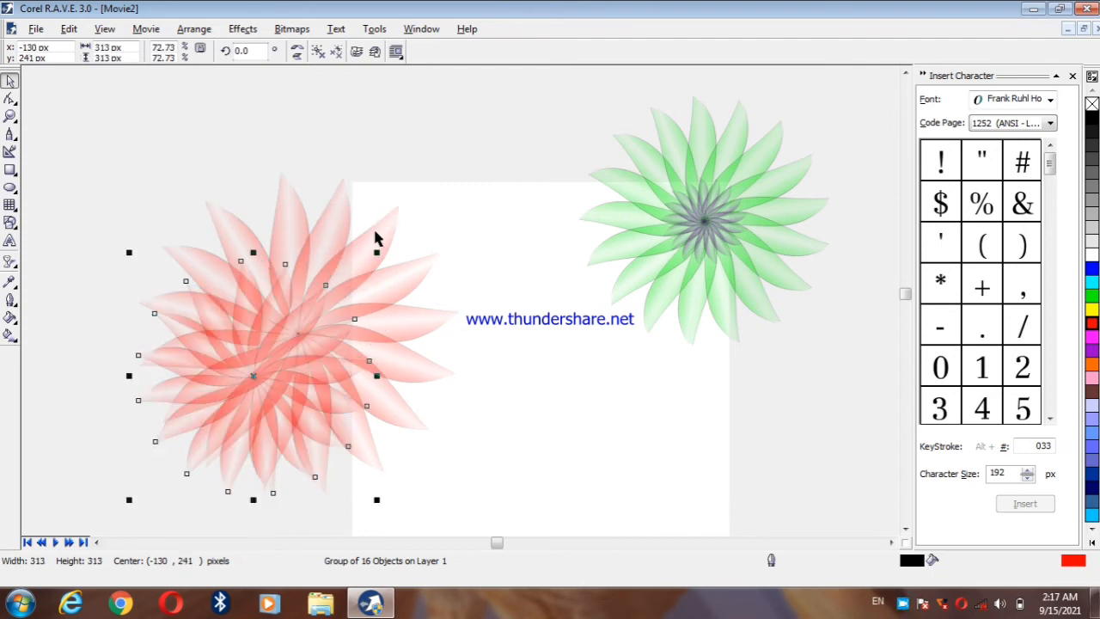
key(ctrl+z)
click(307, 352)
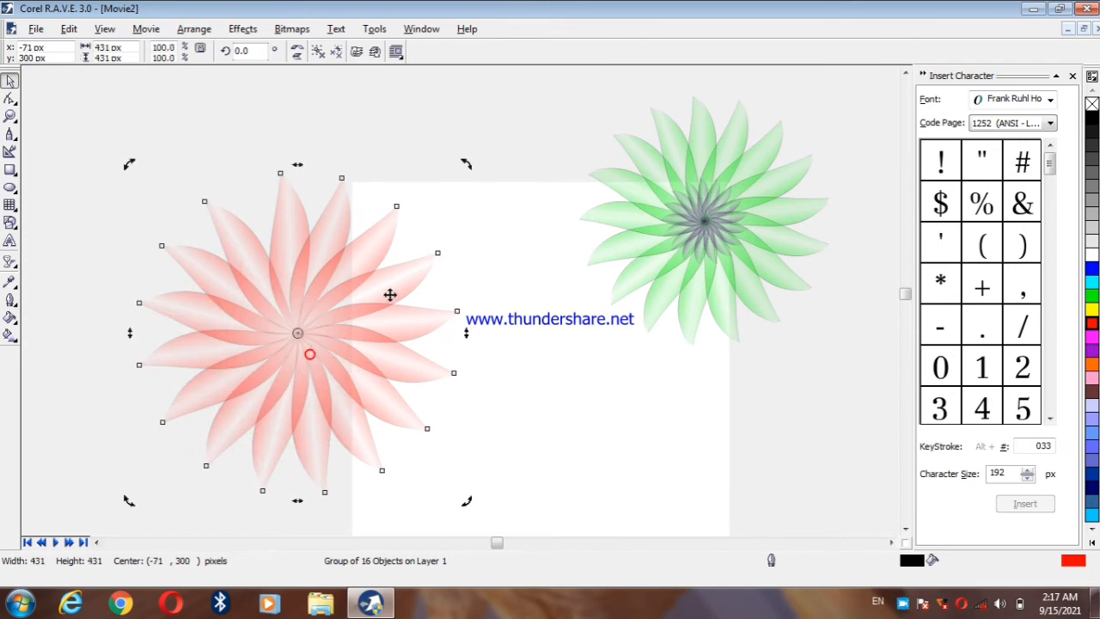
click(326, 319)
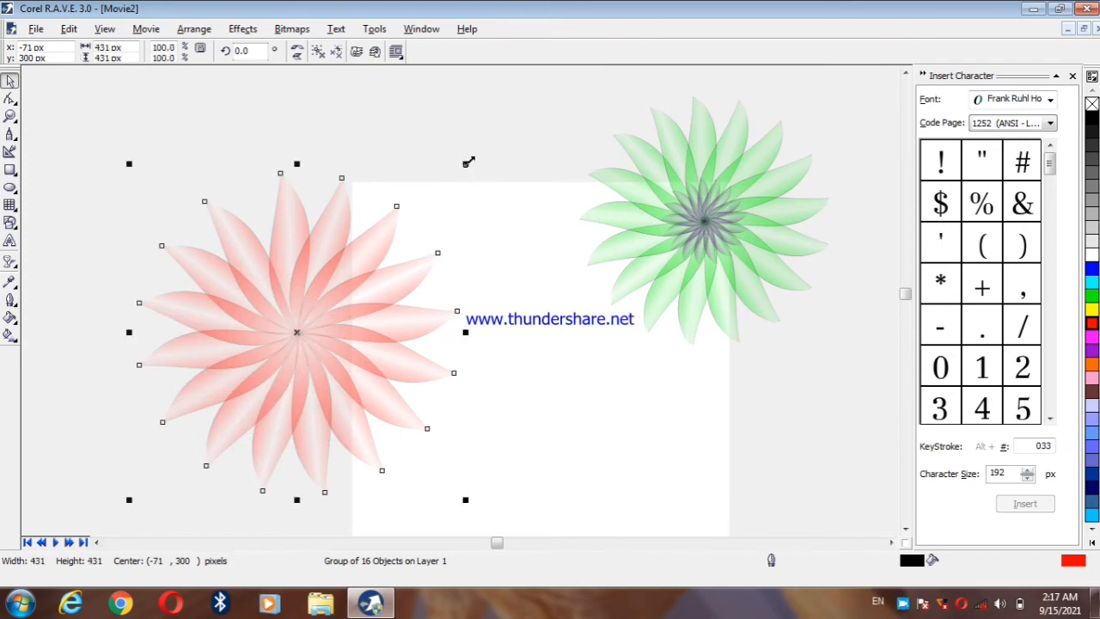
Create a concentric copy of the red flower scaled down to about 121 px wide and colour it blue
drag(467, 163, 351, 277)
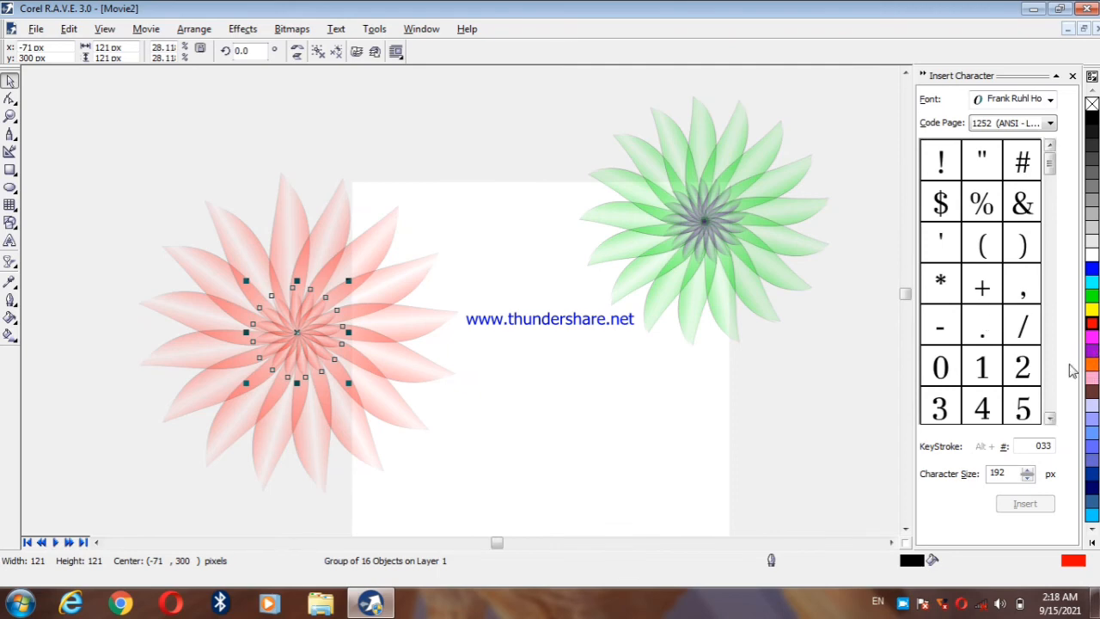
click(1092, 349)
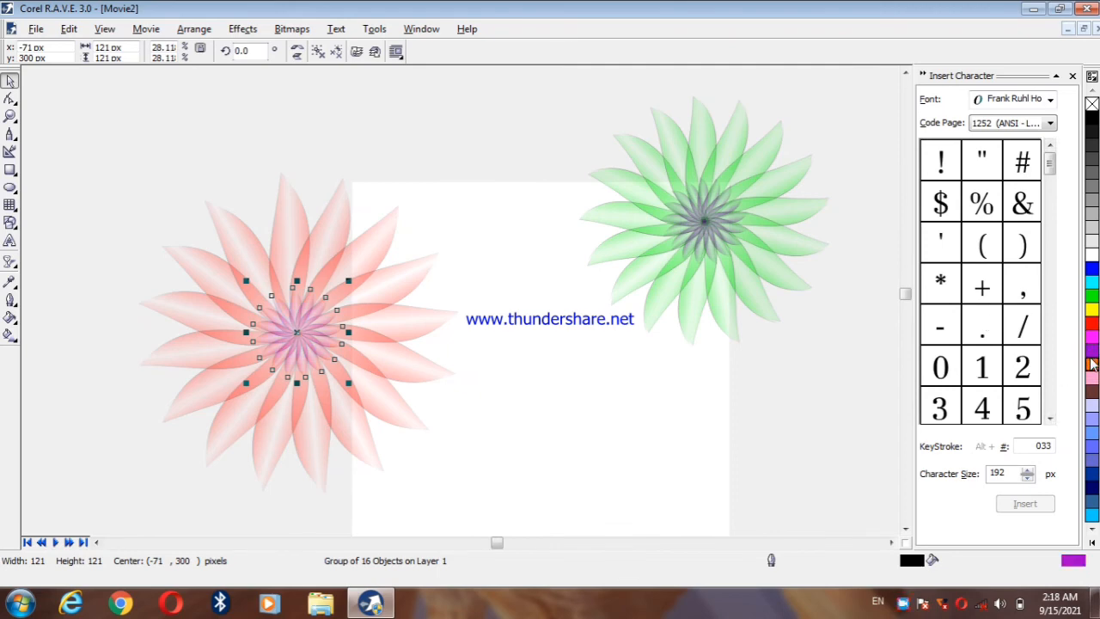
click(1091, 364)
click(1092, 282)
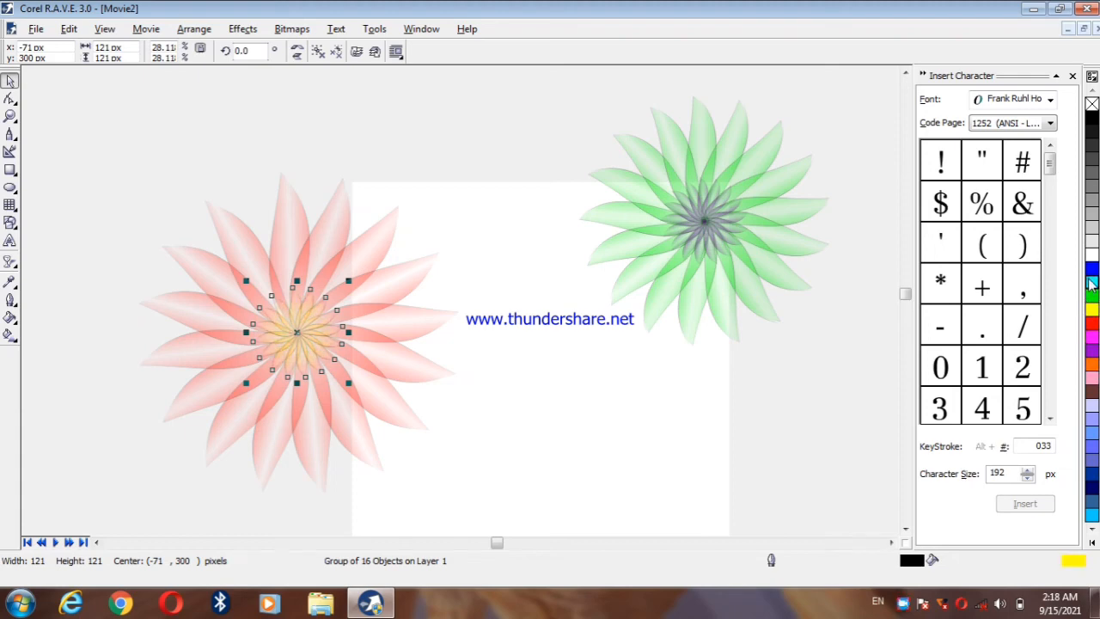
click(1092, 255)
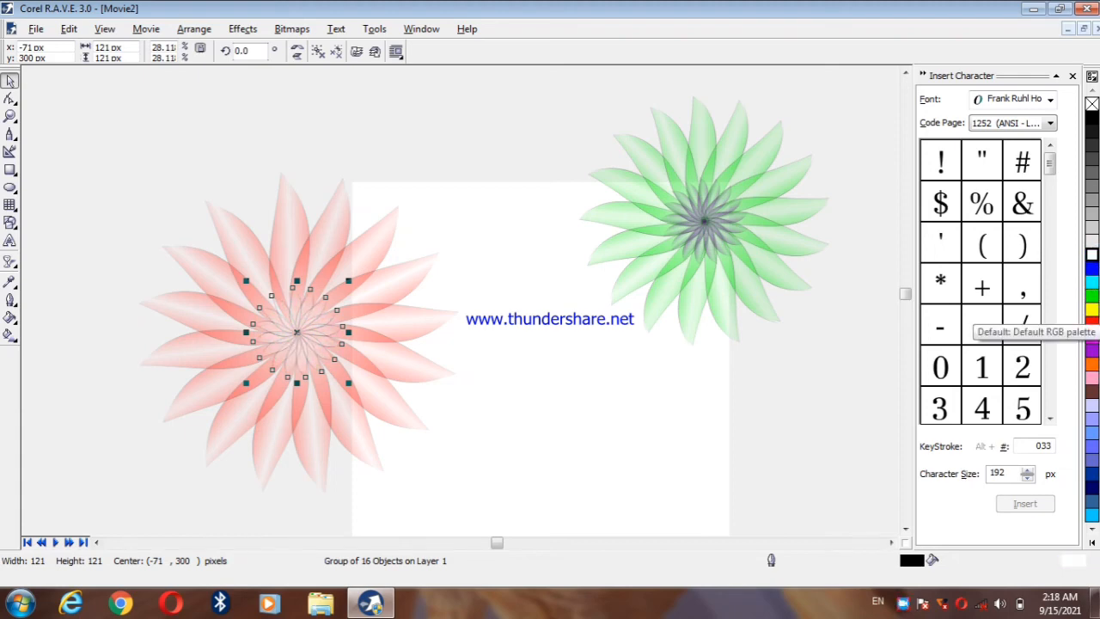
right_click(1089, 278)
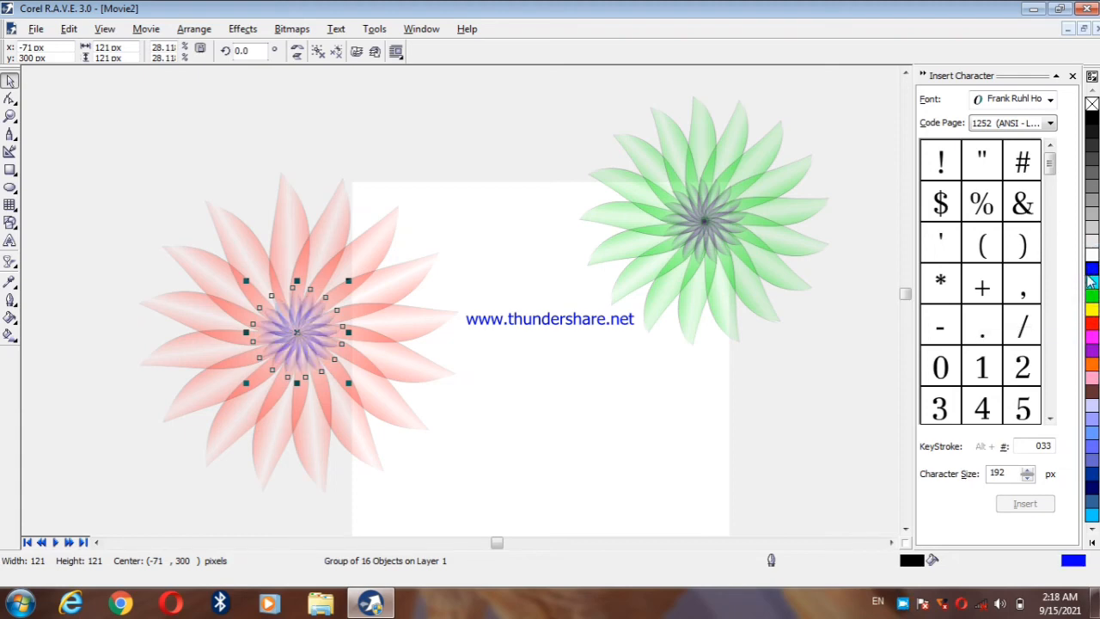
Group the large red flower with its small blue centre
drag(75, 121, 505, 510)
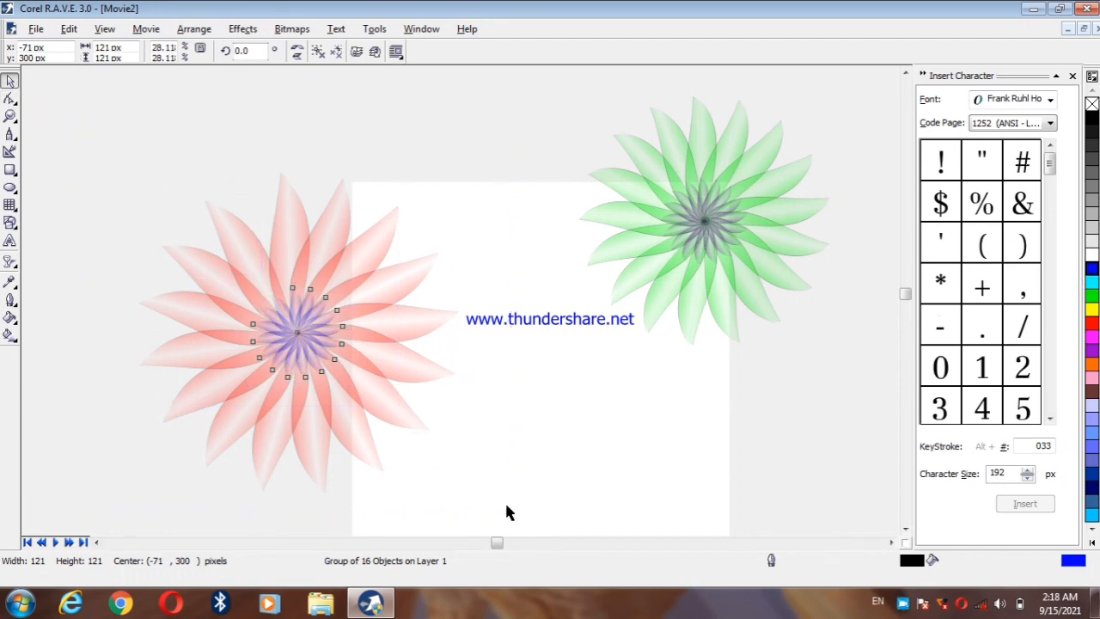
right_click(307, 332)
click(349, 378)
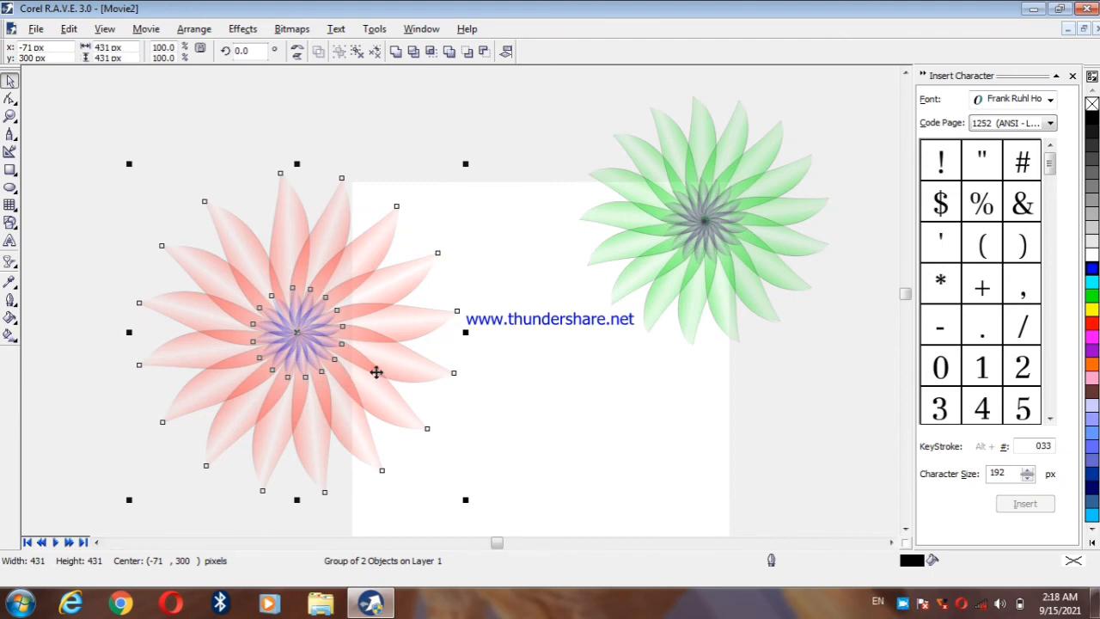
Move the grouped flower up and slightly right to about x -54 px, y 381 px
drag(376, 372, 289, 277)
key(Down)
key(Down)
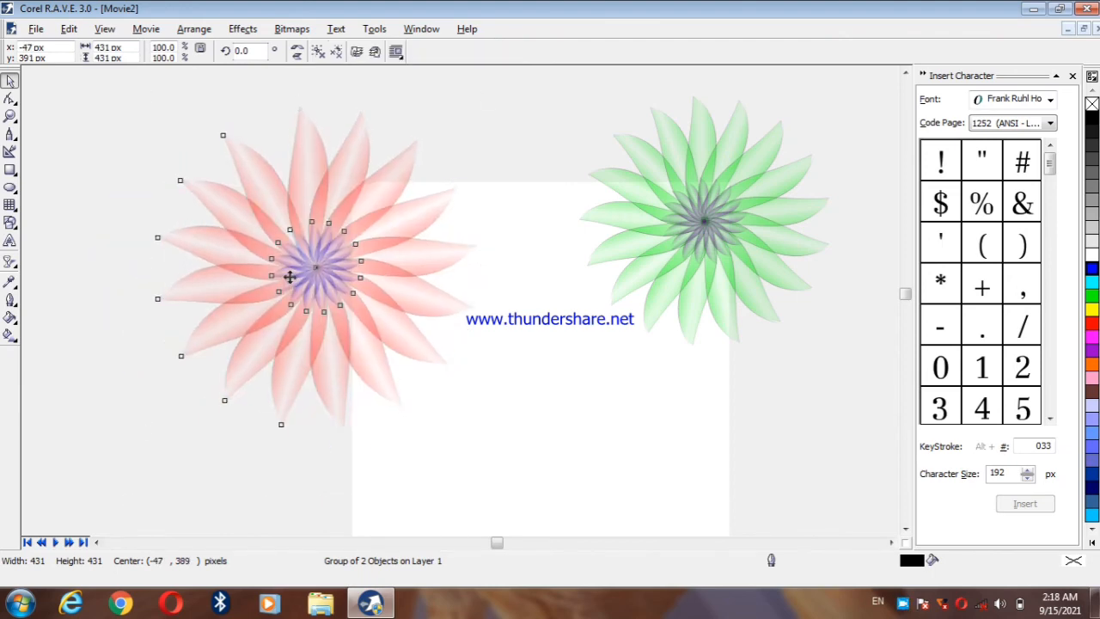
key(Left)
key(Left)
key(Down)
key(Down)
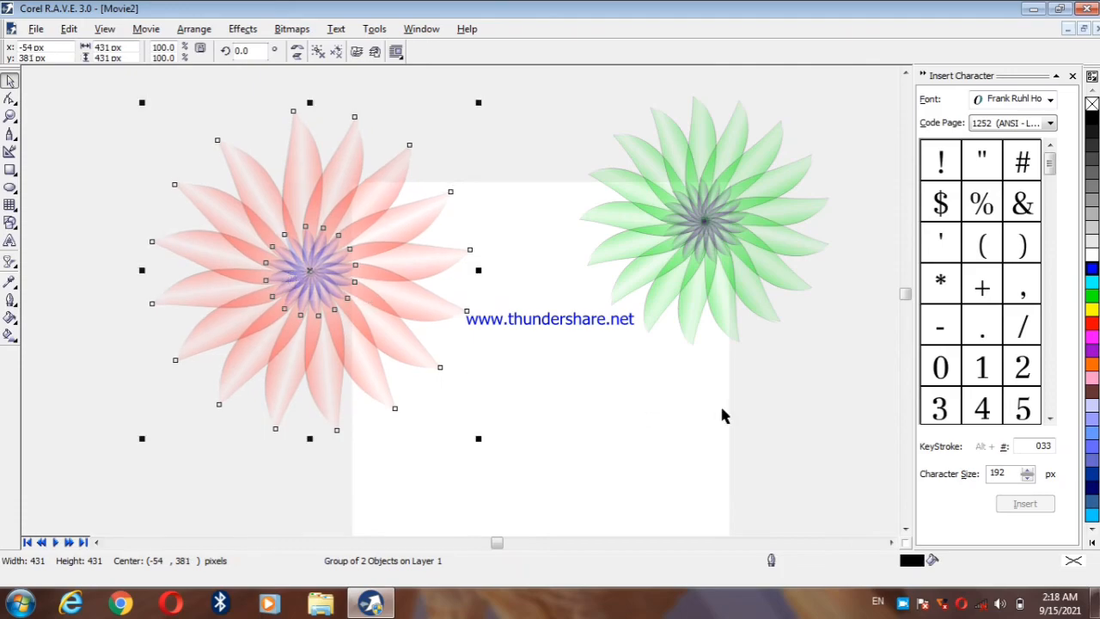